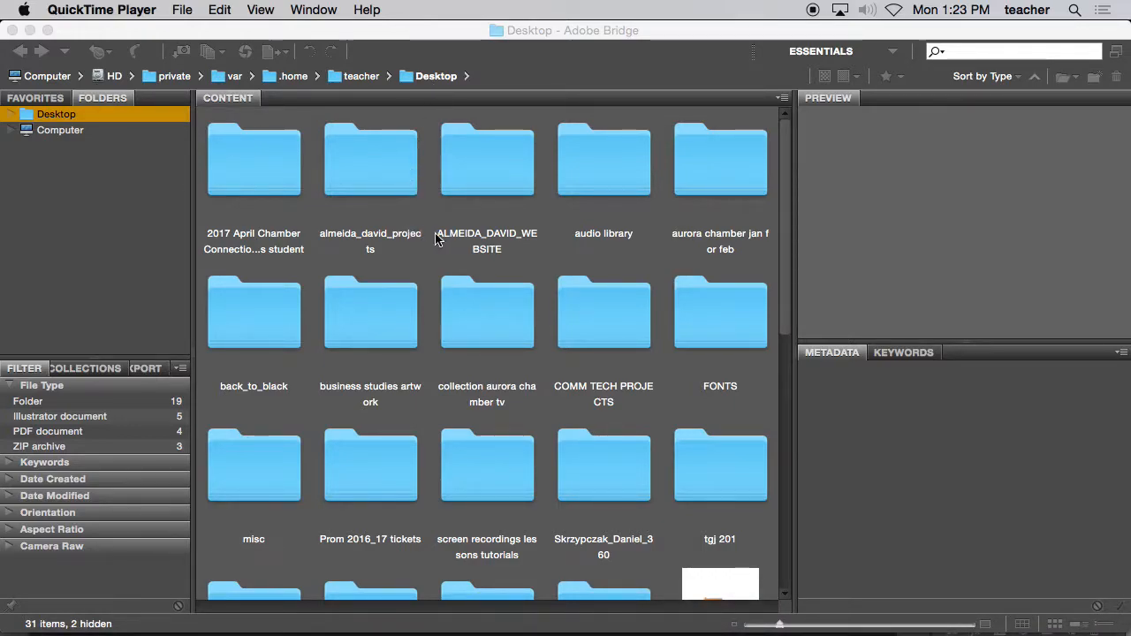
Open the student's 360 photo folder on the Desktop and delete its existing JPEG subfolder
double_click(619, 442)
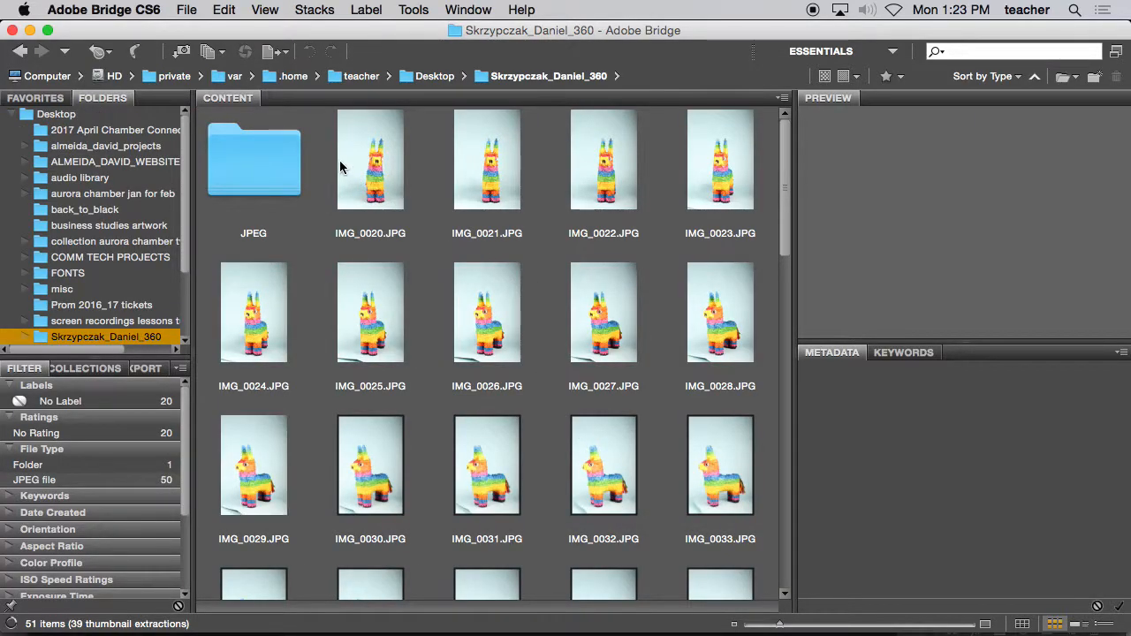
left_click(275, 172)
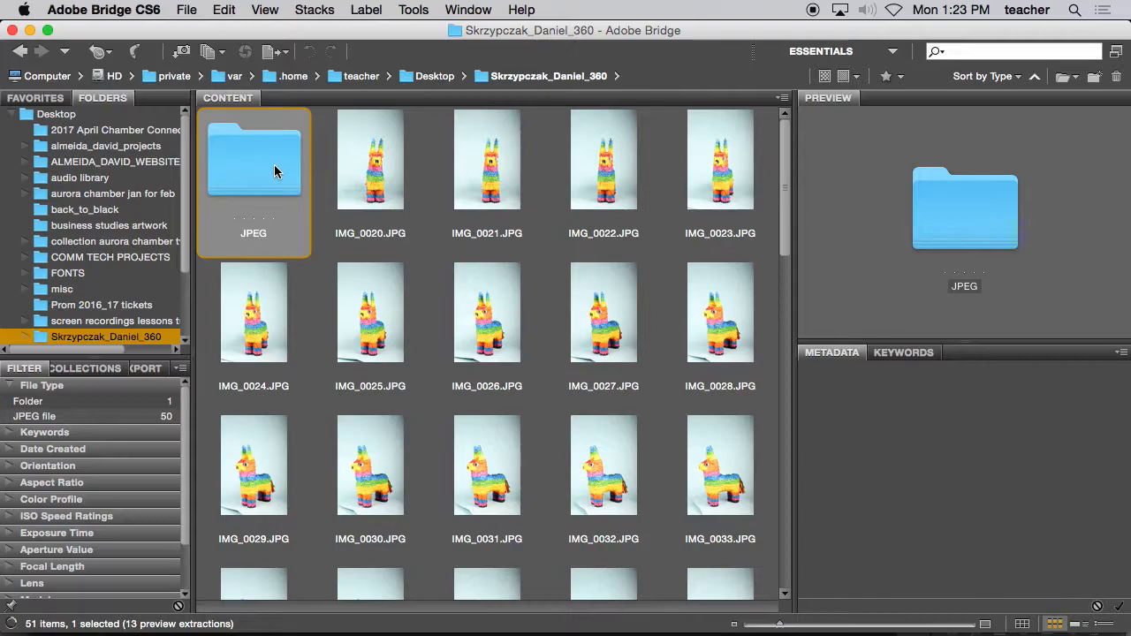
key("super+BackSpace")
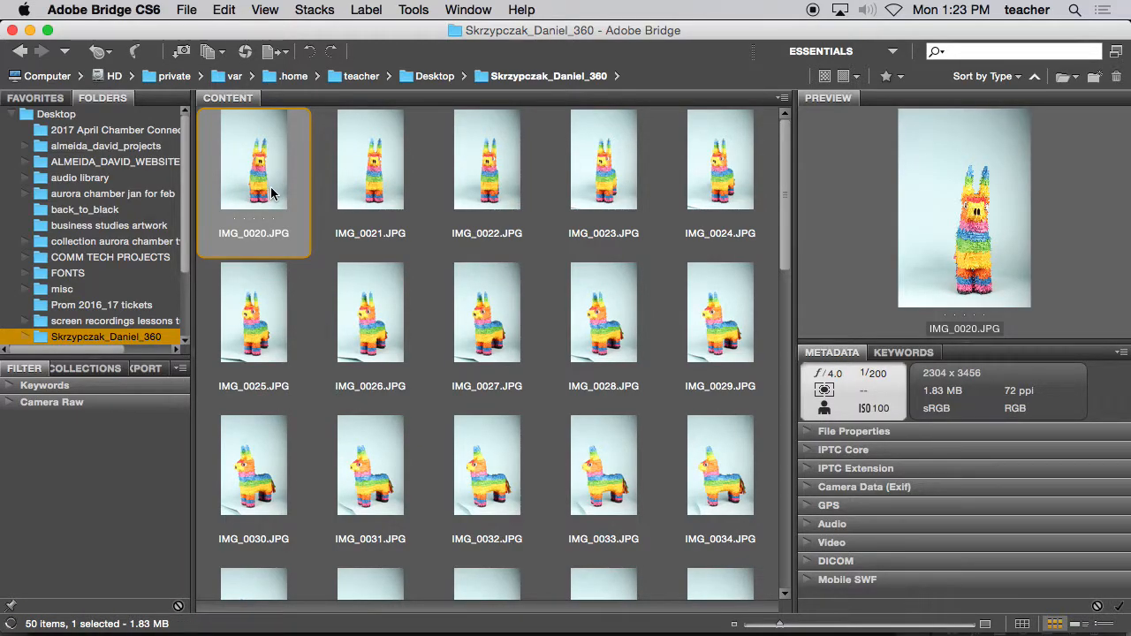
Browse the folder's photos, inspect IMG_0020.JPG full screen at 100% zoom, and preview IMG_0022.JPG
scroll(271, 194, "down", 15)
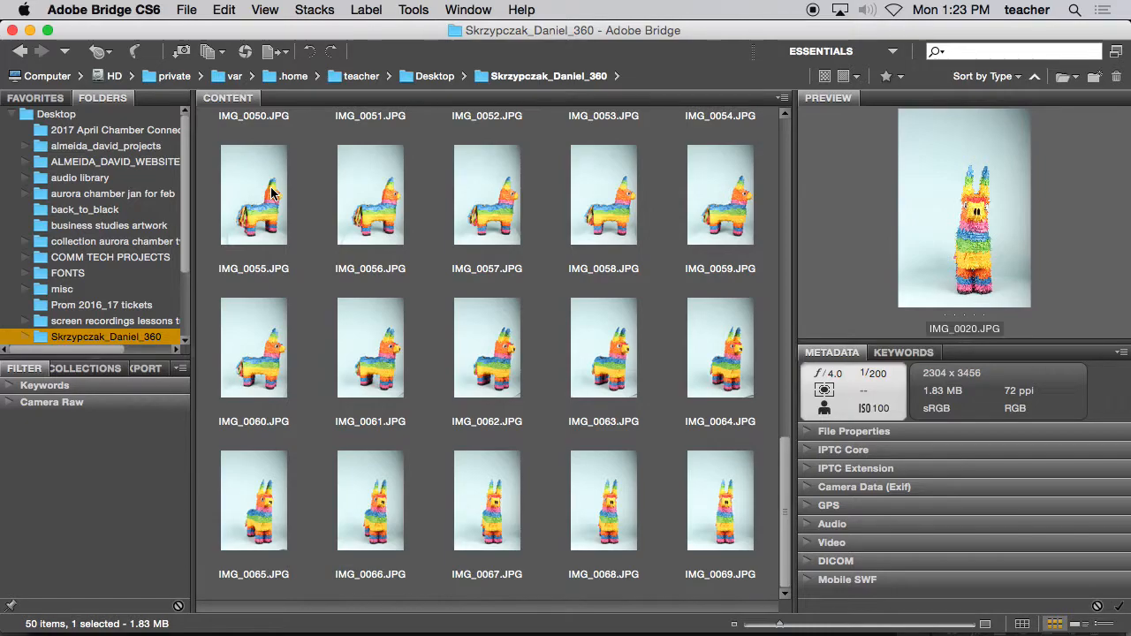
scroll(271, 194, "up", 15)
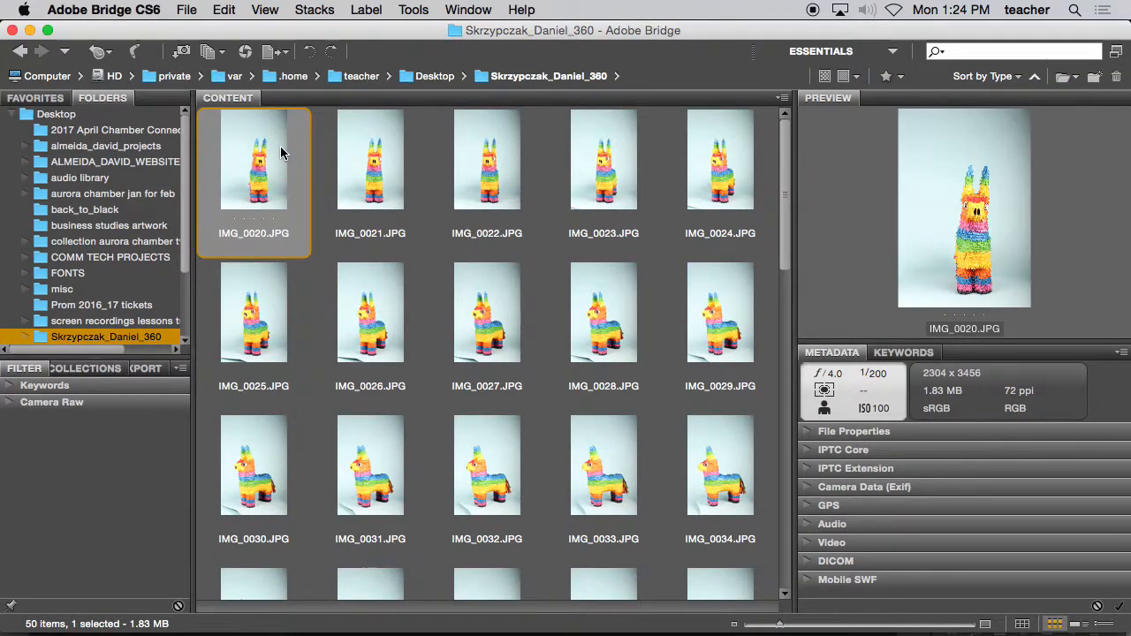
key("space")
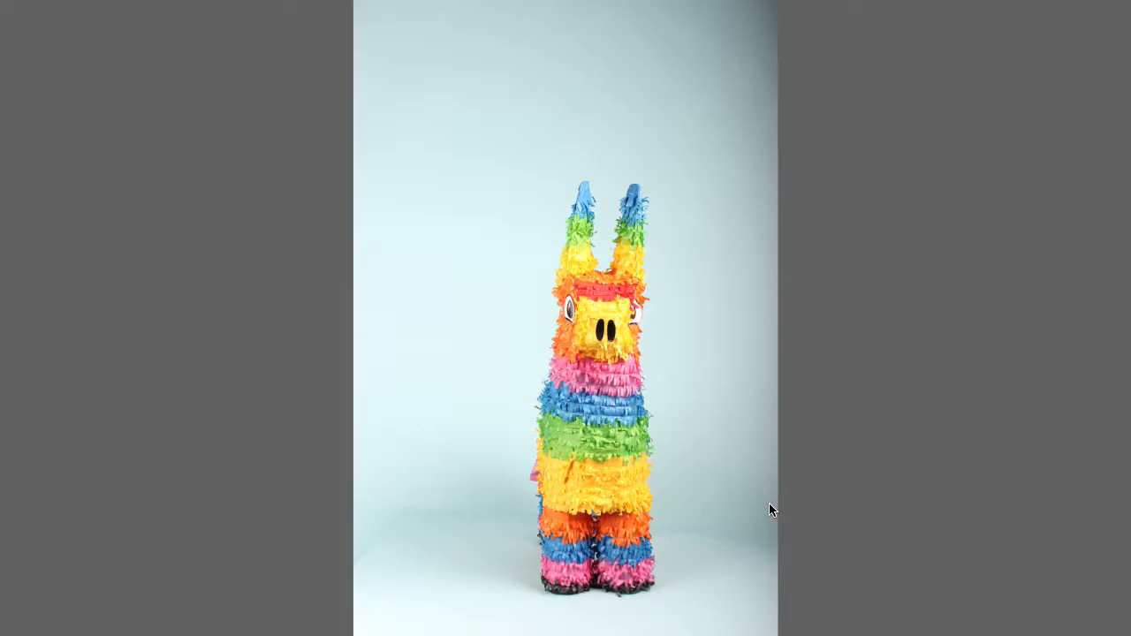
key("plus")
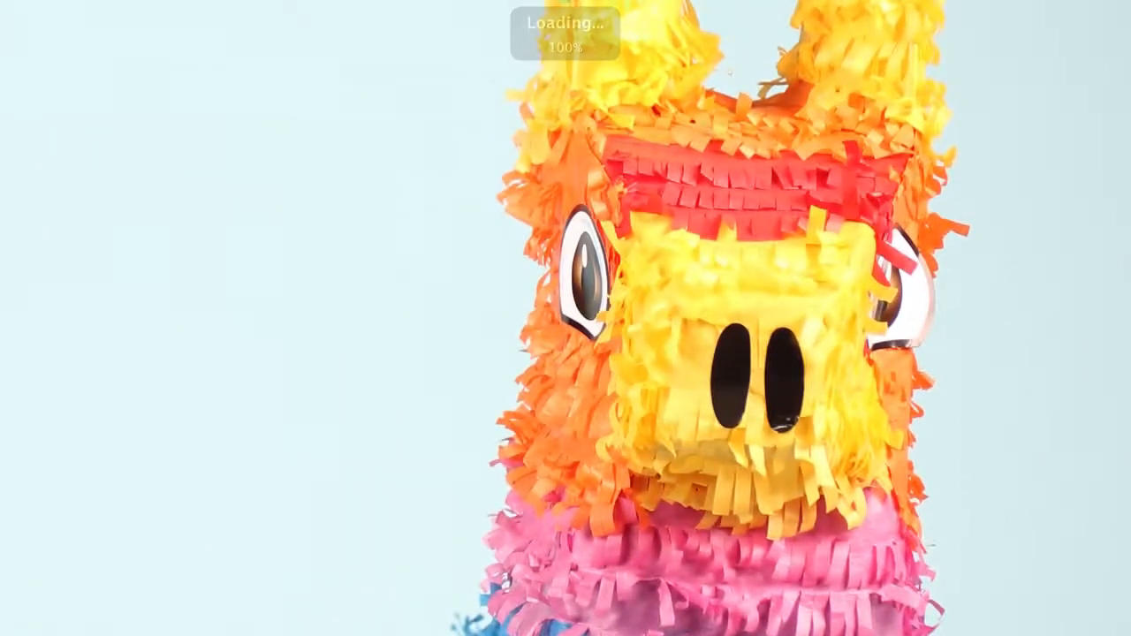
scroll(565, 318, "up", 3)
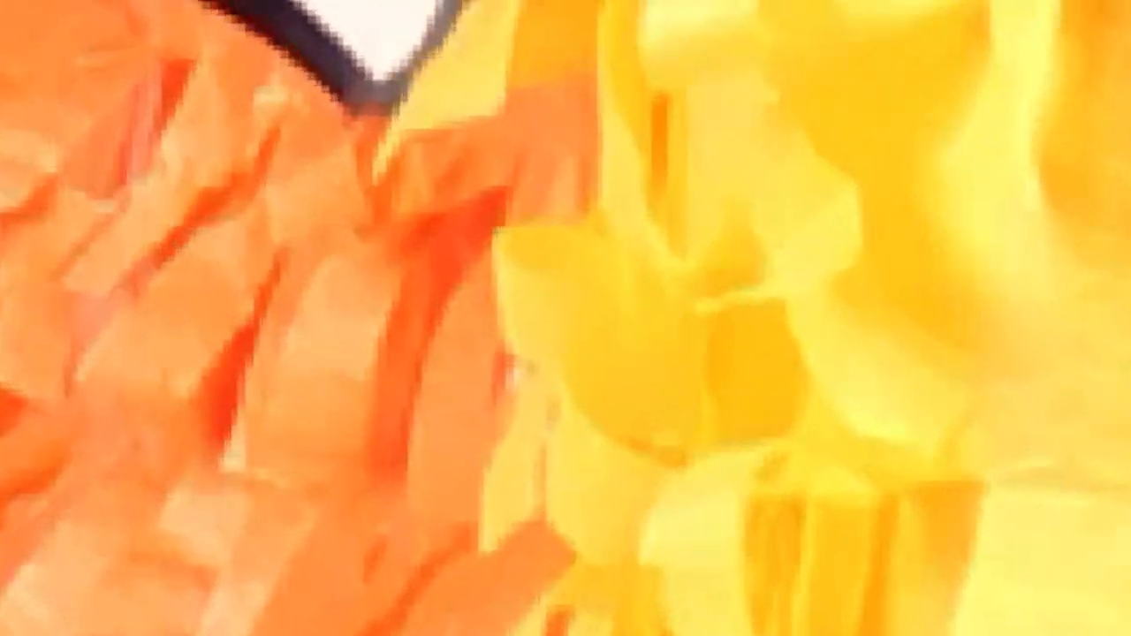
scroll(566, 318, "down", 5)
key("Escape")
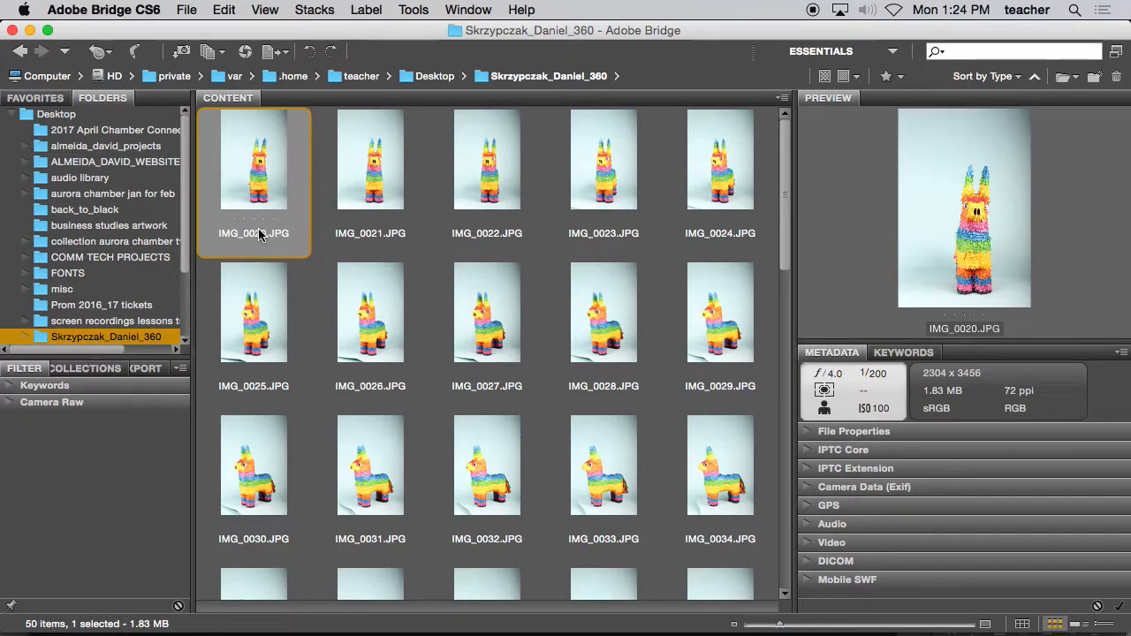
left_click(530, 269)
left_click(300, 188)
left_click(536, 218)
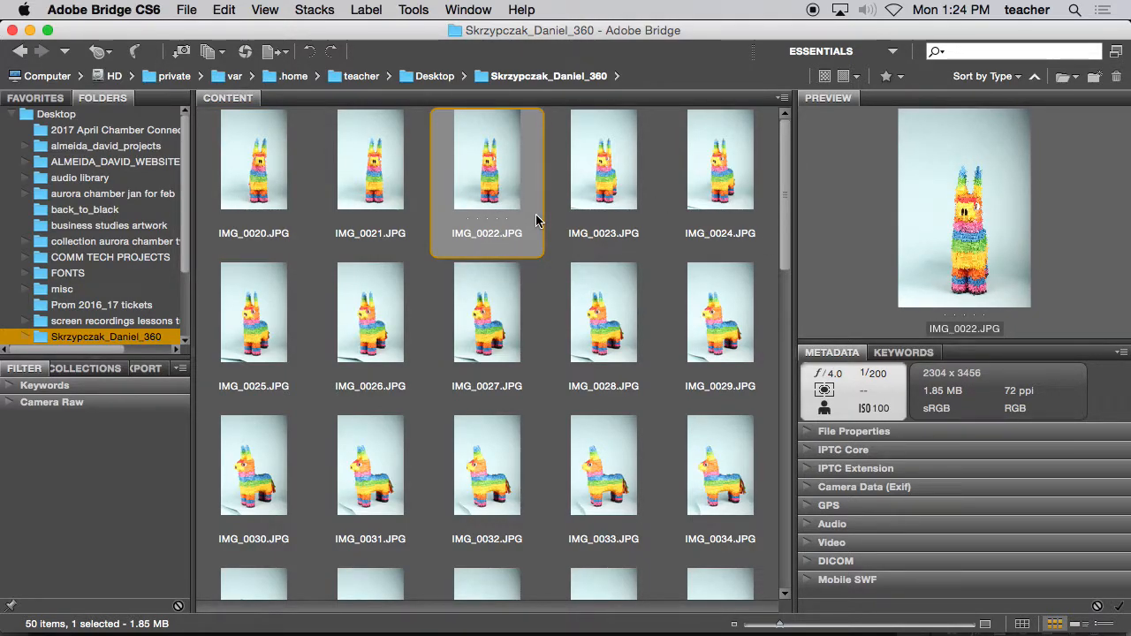
Select all photos in the folder and send them to Photoshop's Image Processor, agreeing to queue the command
key("super+a")
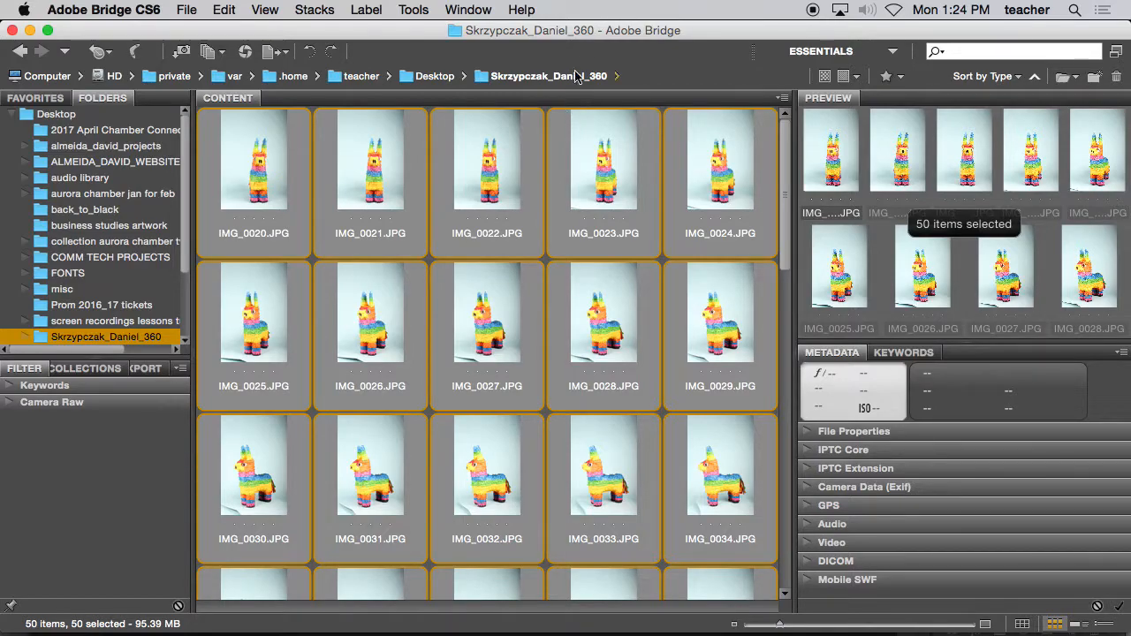
left_click(420, 14)
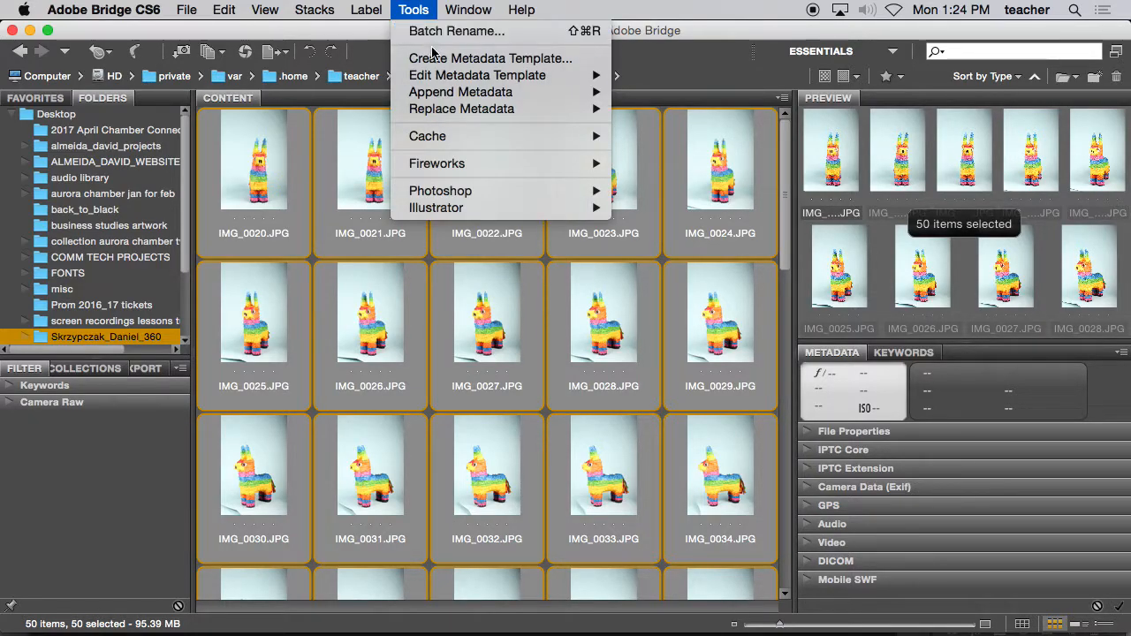
mouse_move(566, 191)
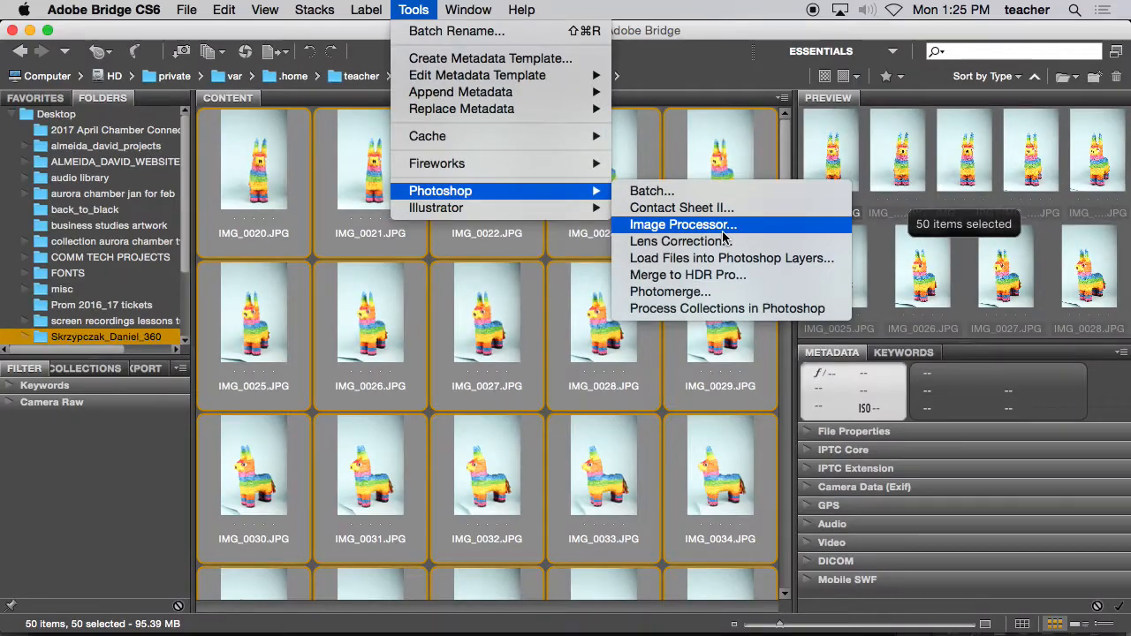
left_click(720, 230)
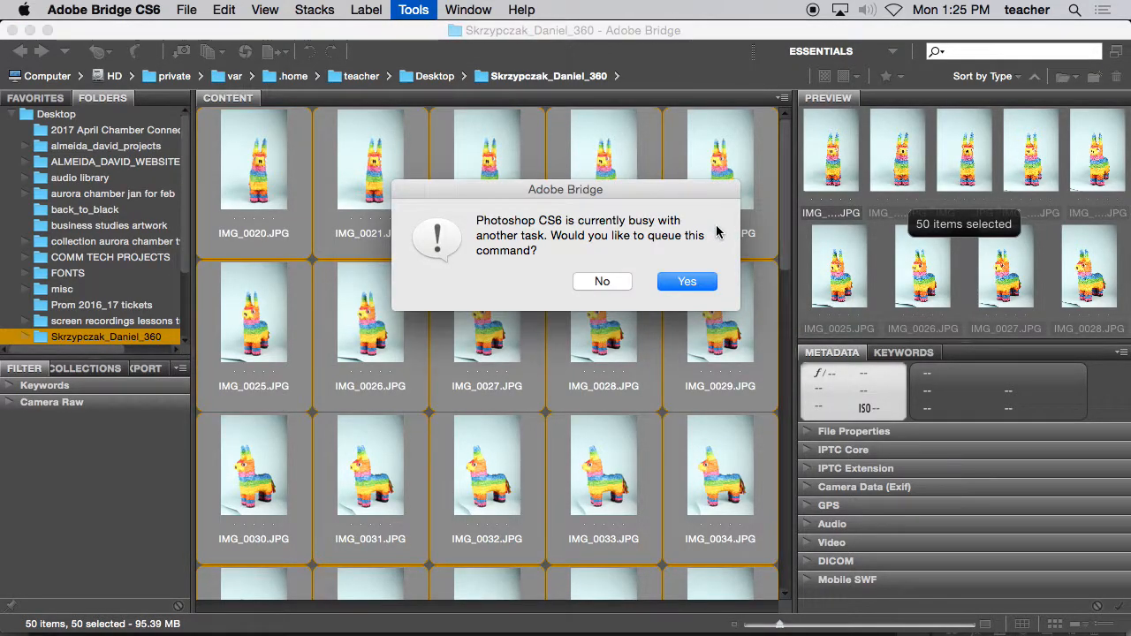
left_click(687, 281)
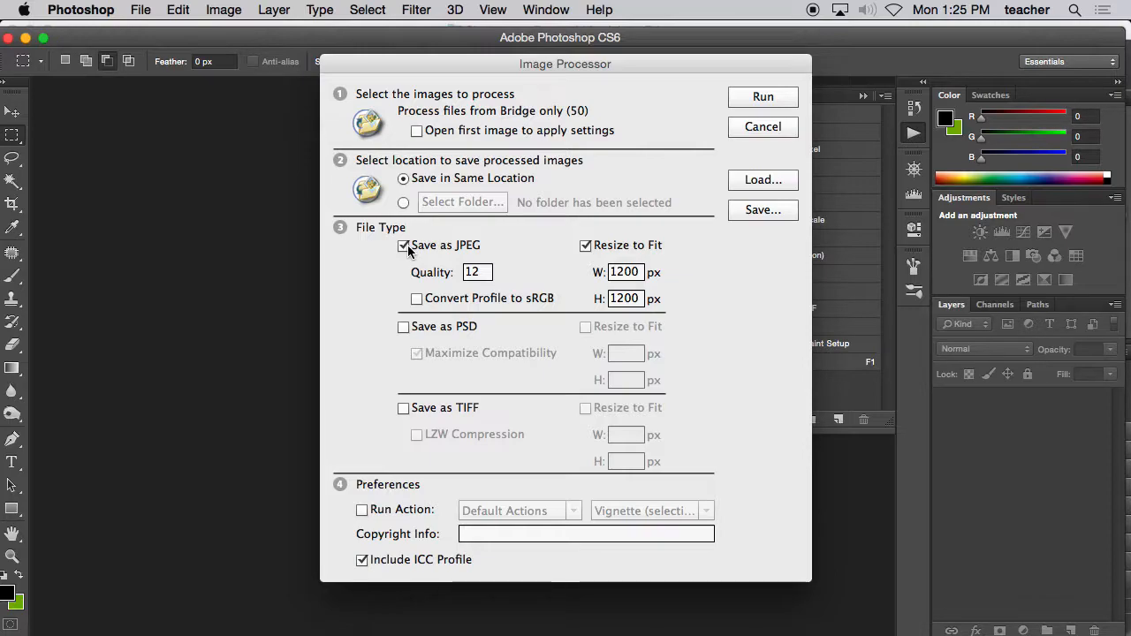
left_click(402, 327)
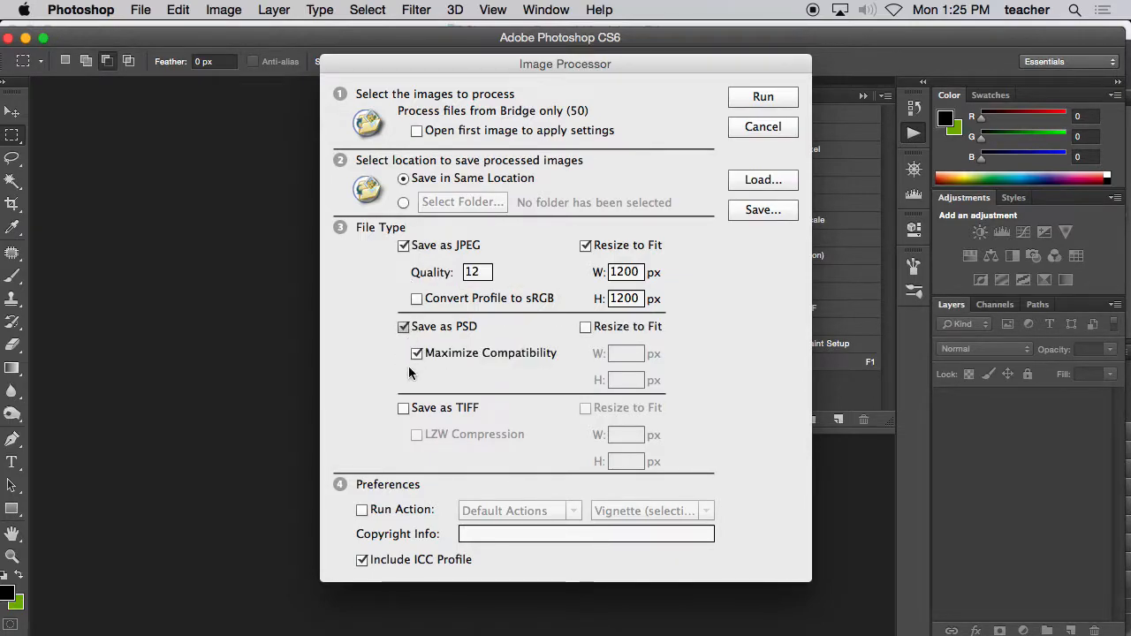
left_click(405, 327)
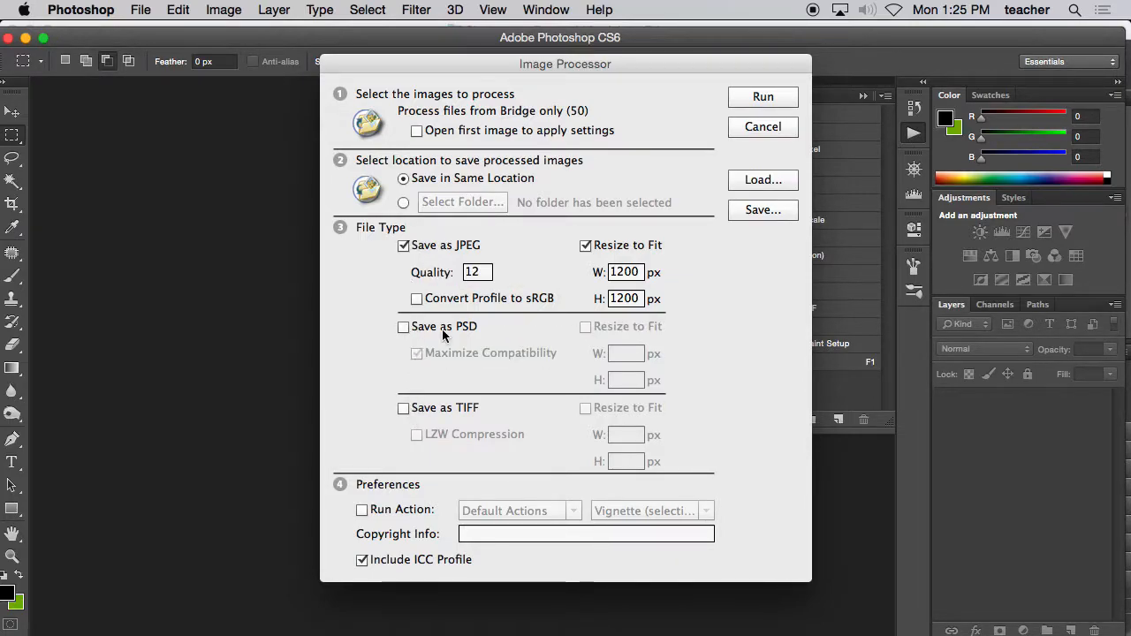
left_click(586, 246)
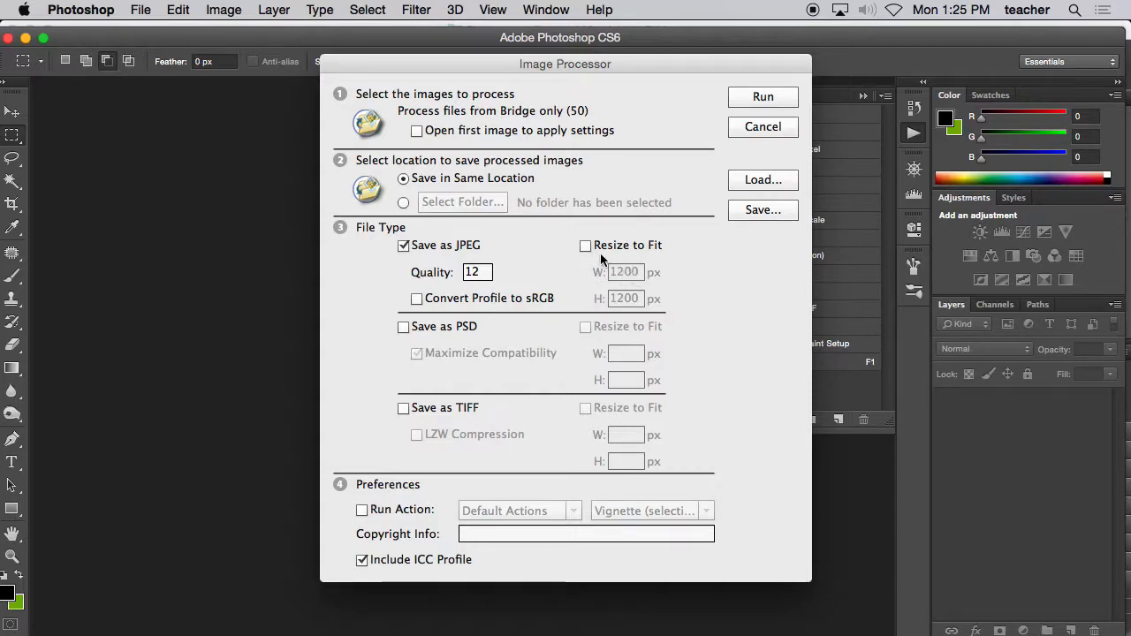
left_click(587, 247)
Set the JPEG output to fit 800 by 800 px at quality 8 and run the Image Processor
double_click(639, 273)
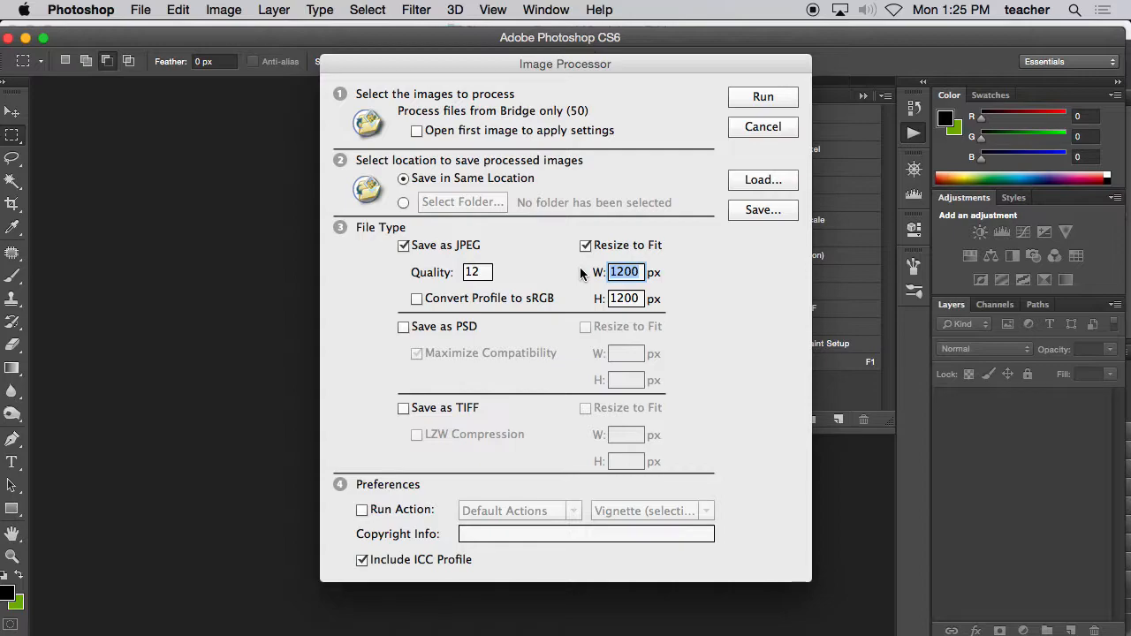
type("800")
left_click_drag(635, 301, 592, 296)
type("800")
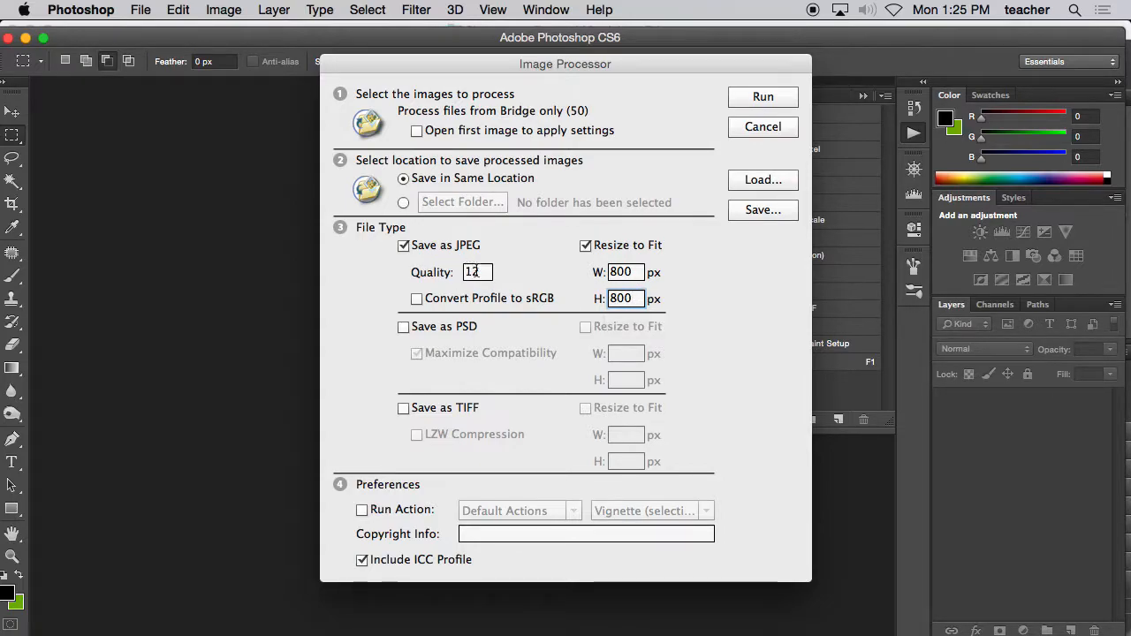
left_click_drag(482, 272, 449, 273)
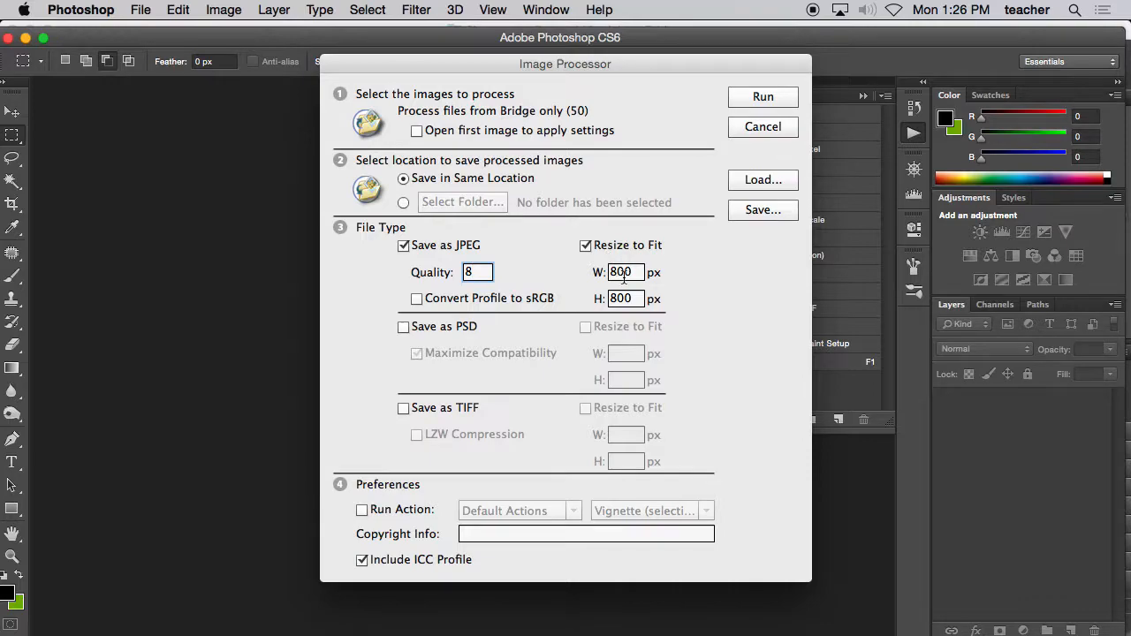
left_click(753, 99)
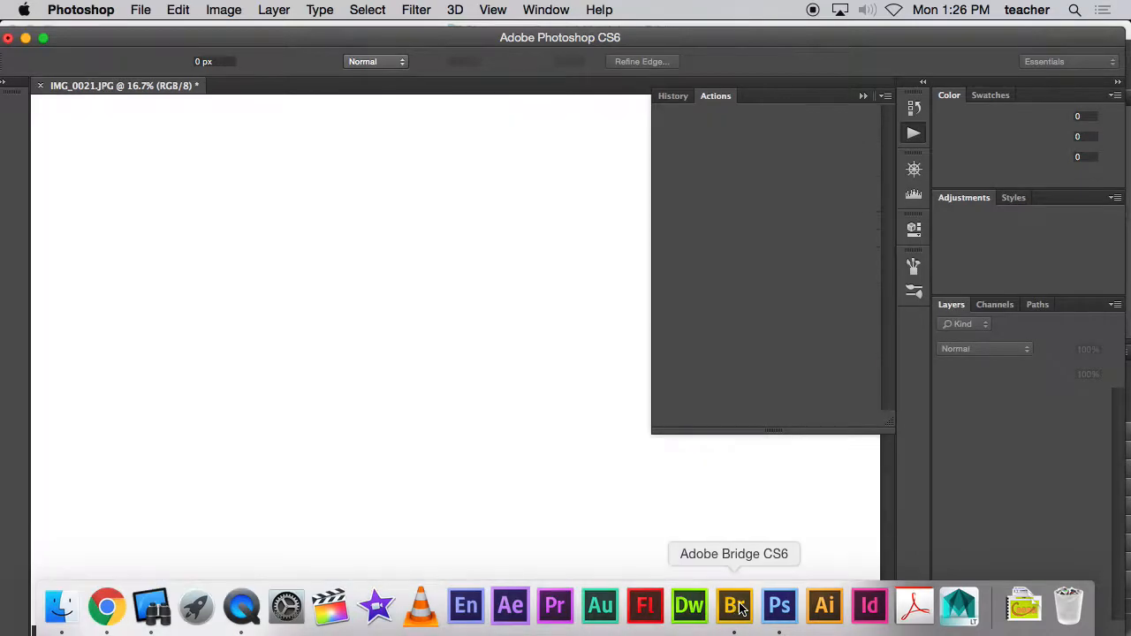
Switch to Adobe Bridge and compare the dimensions and file size of IMG_0020 in the JPEG subfolder with the original
left_click(737, 606)
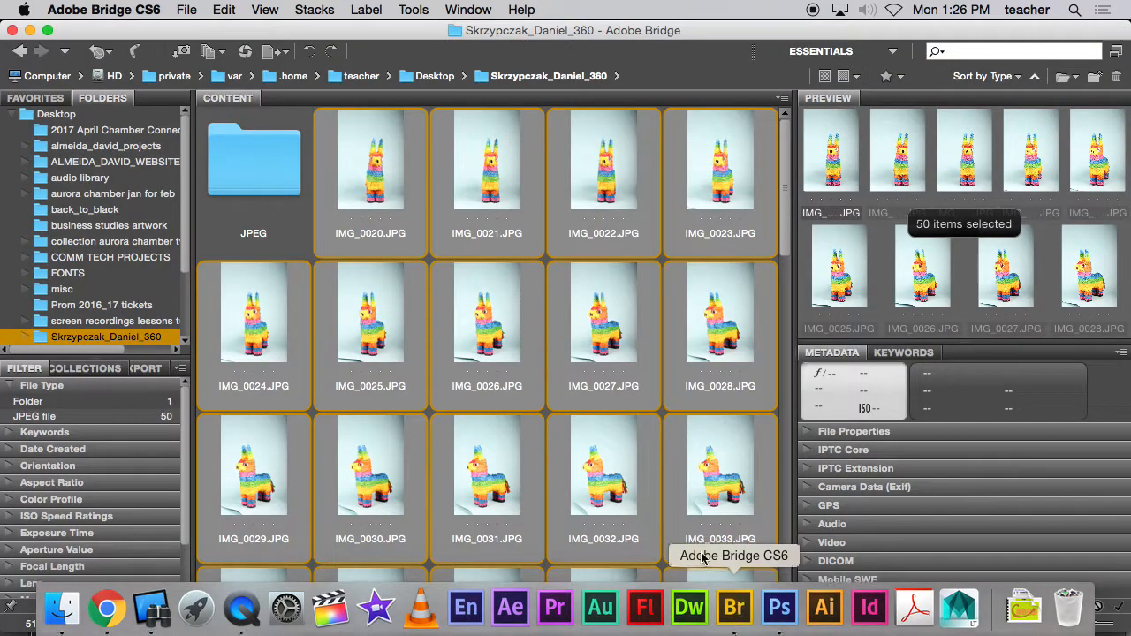
left_click(283, 174)
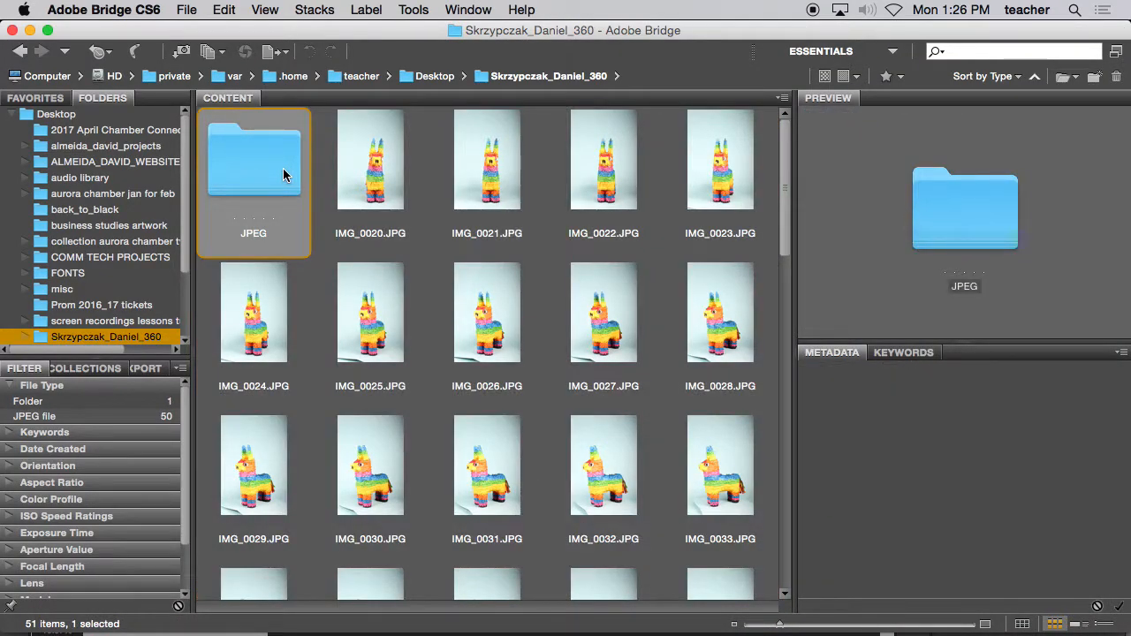
double_click(283, 170)
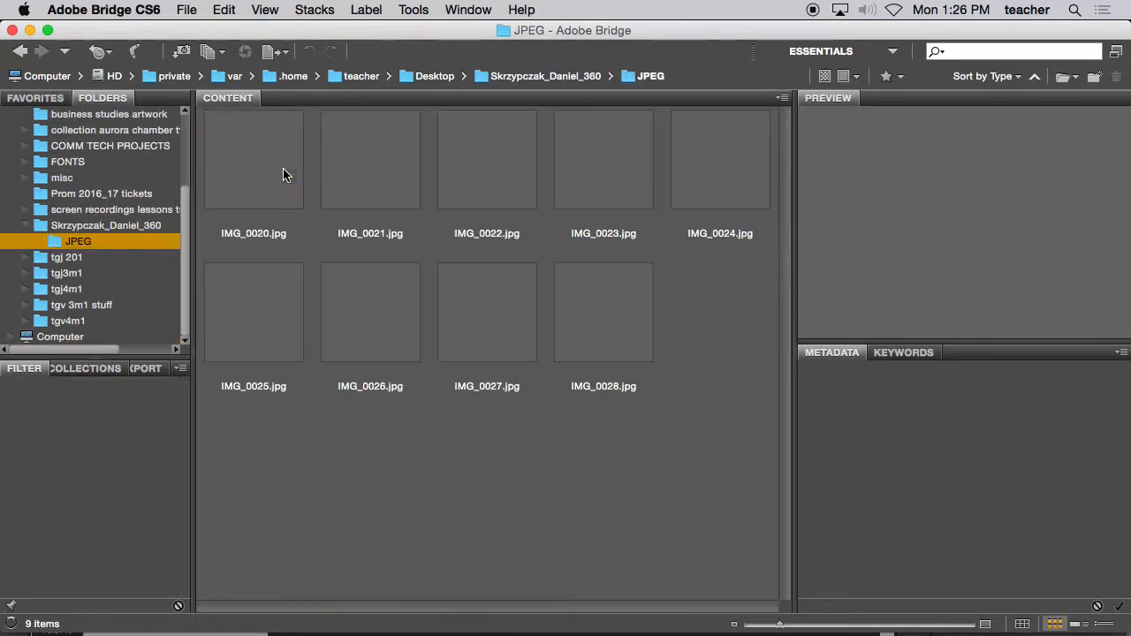
left_click(275, 185)
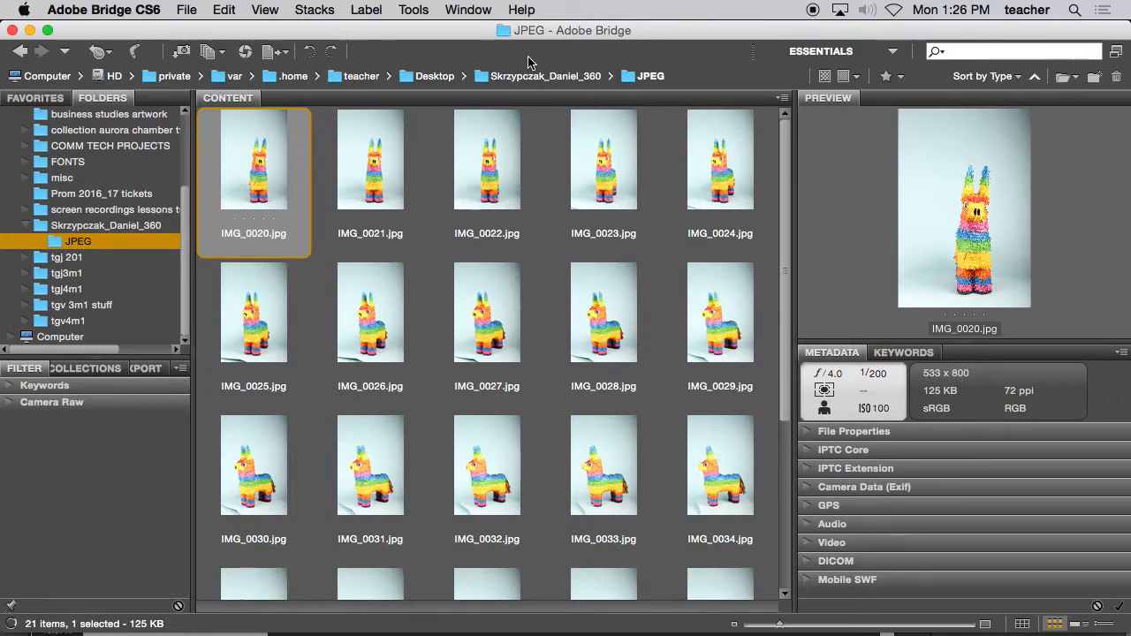
left_click(560, 75)
left_click(391, 178)
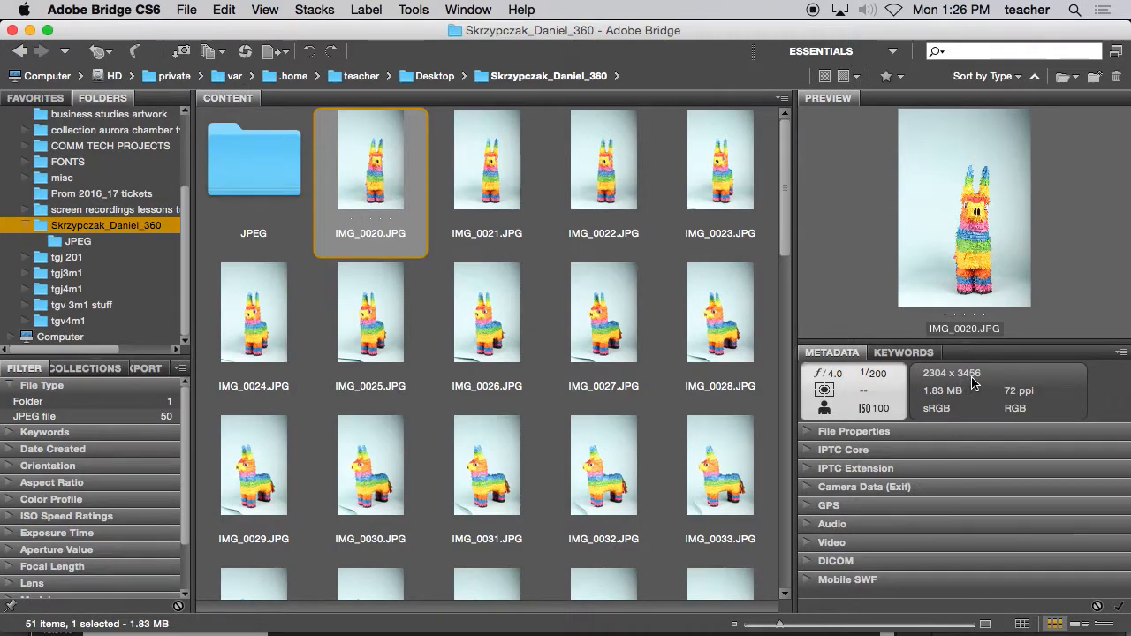
double_click(264, 172)
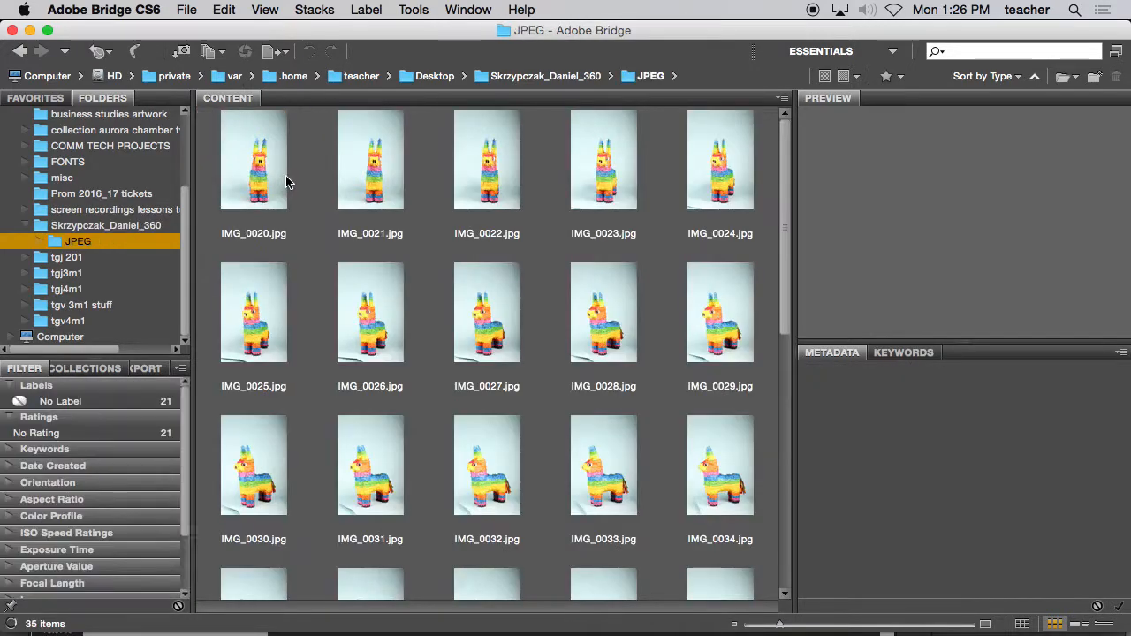
left_click(283, 177)
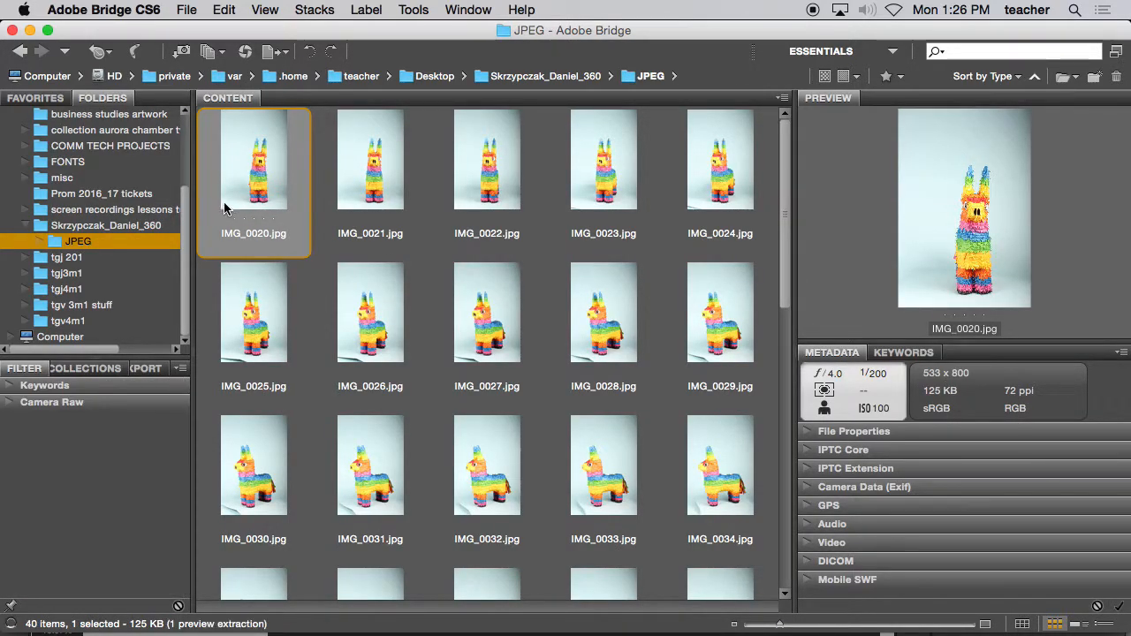
Browse the original photos in the parent folder and the processed copies in the JPEG subfolder to compare both sets
left_click(547, 78)
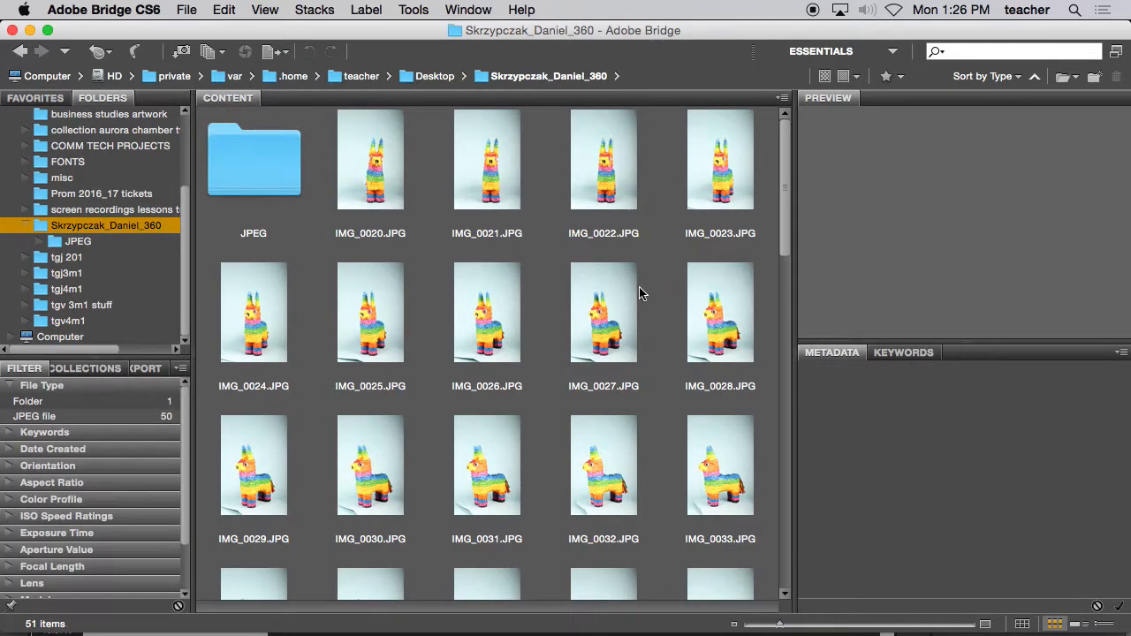
left_click(357, 201)
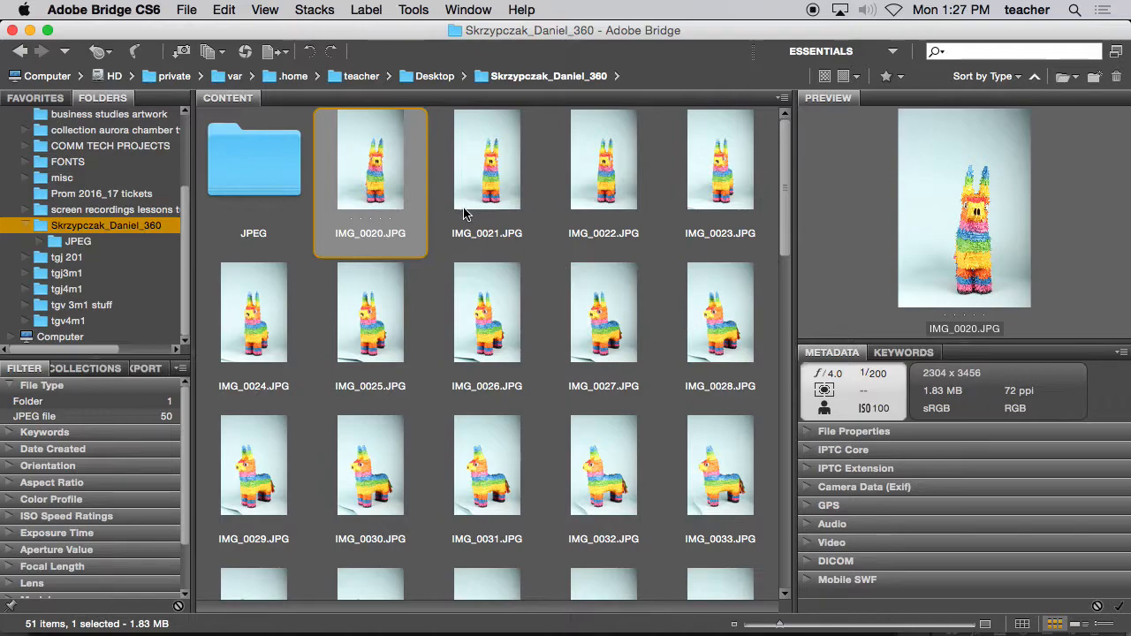
scroll(647, 222, "down", 10)
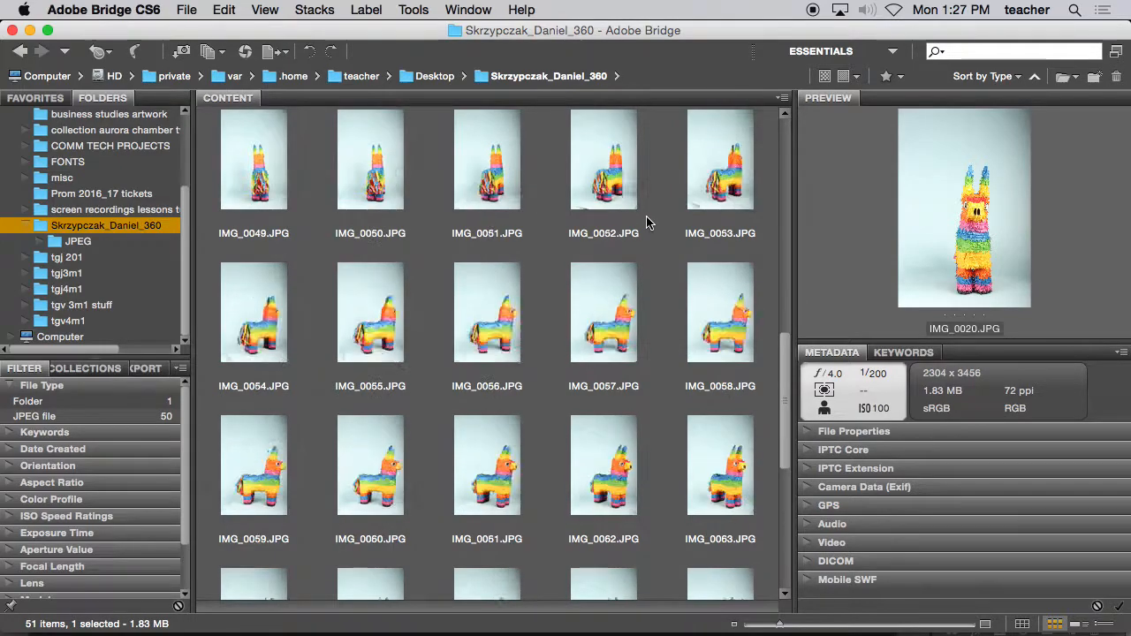
scroll(283, 181, "up", 10)
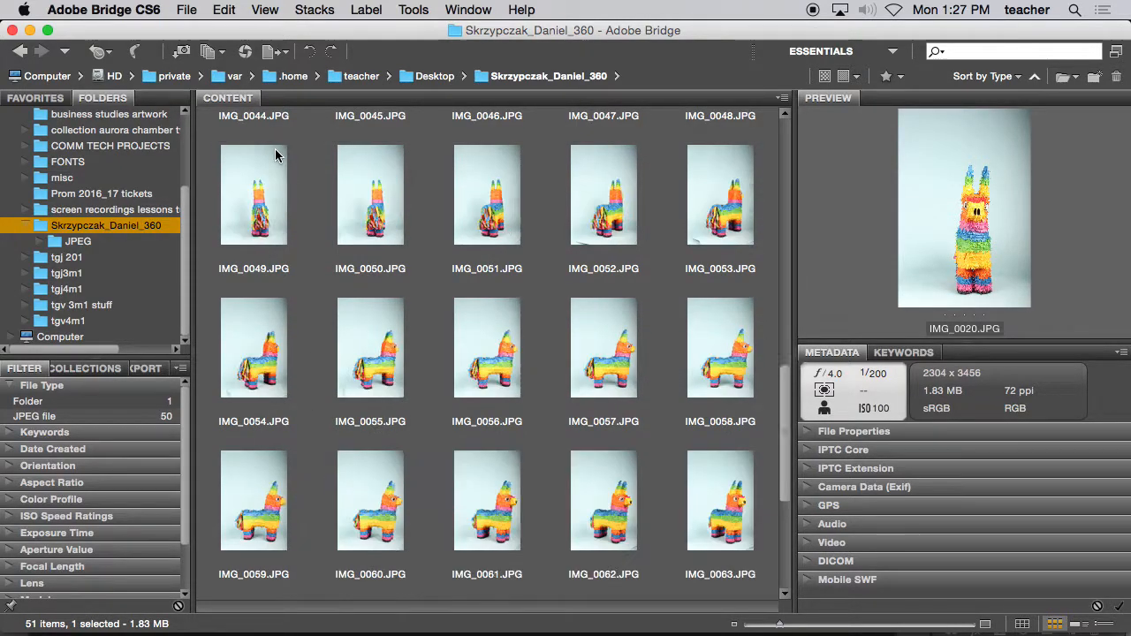
double_click(260, 169)
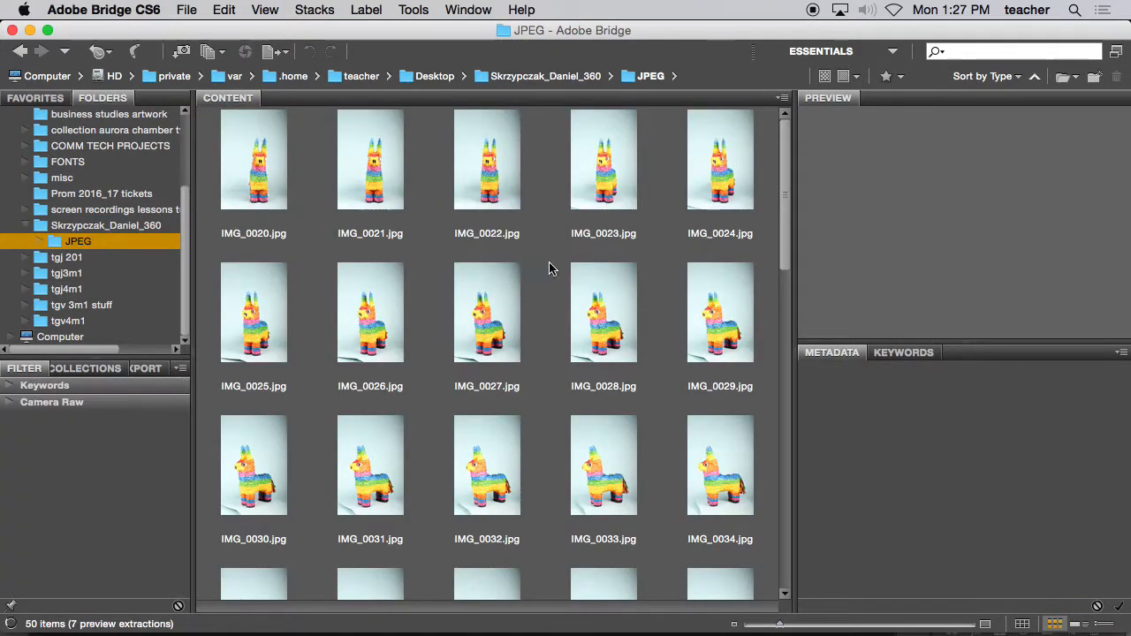
scroll(551, 265, "down", 5)
scroll(551, 265, "down", 2)
scroll(594, 367, "up", 10)
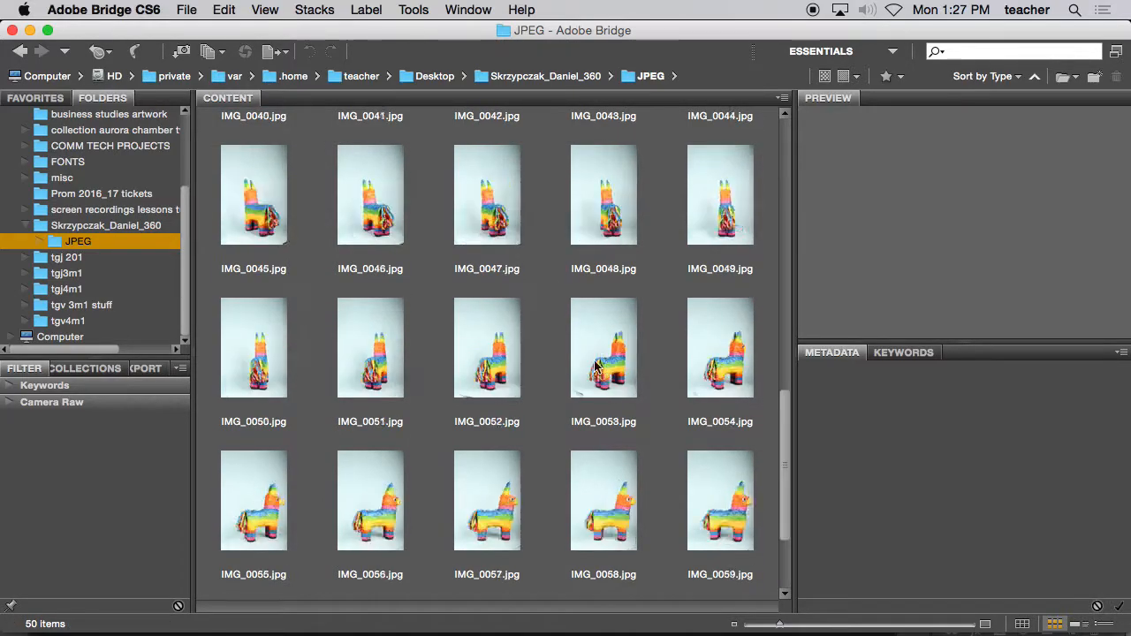
Examine the resized IMG_0020.jpg from the JPEG subfolder in a full-screen preview and return to the thumbnails
left_click(267, 183)
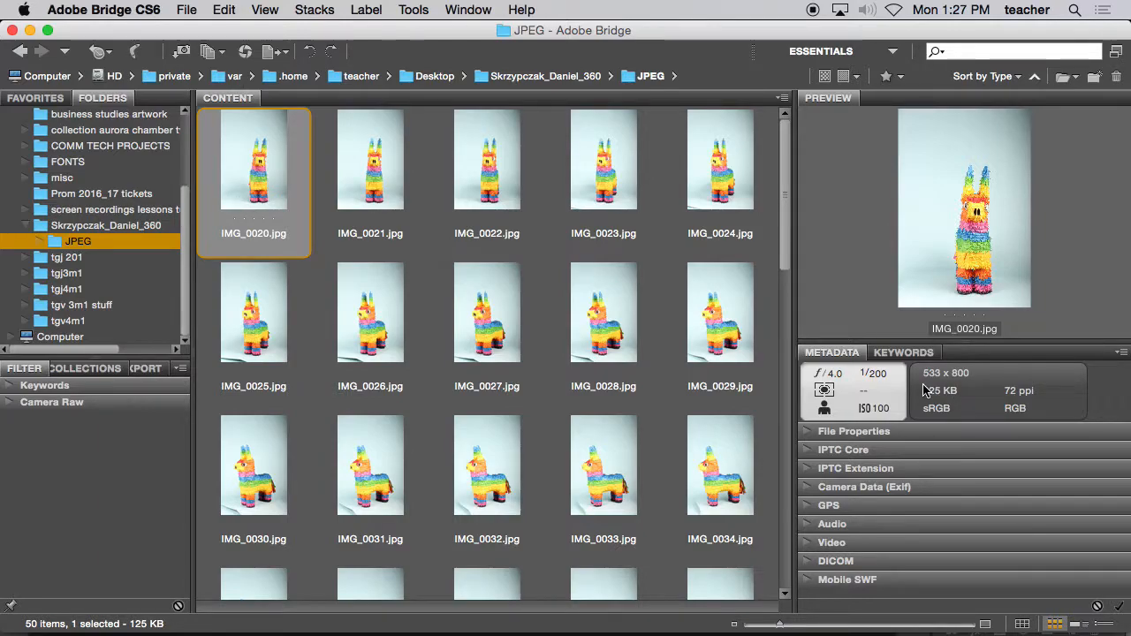
key("space")
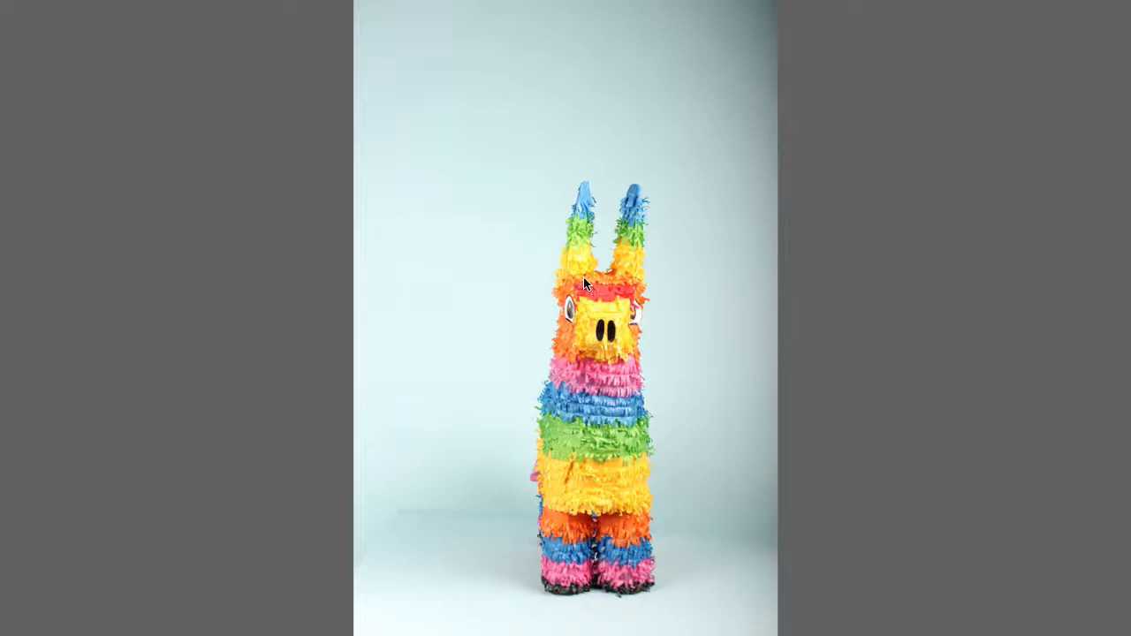
scroll(583, 281, "up", 2)
scroll(583, 281, "down", 2)
key("space")
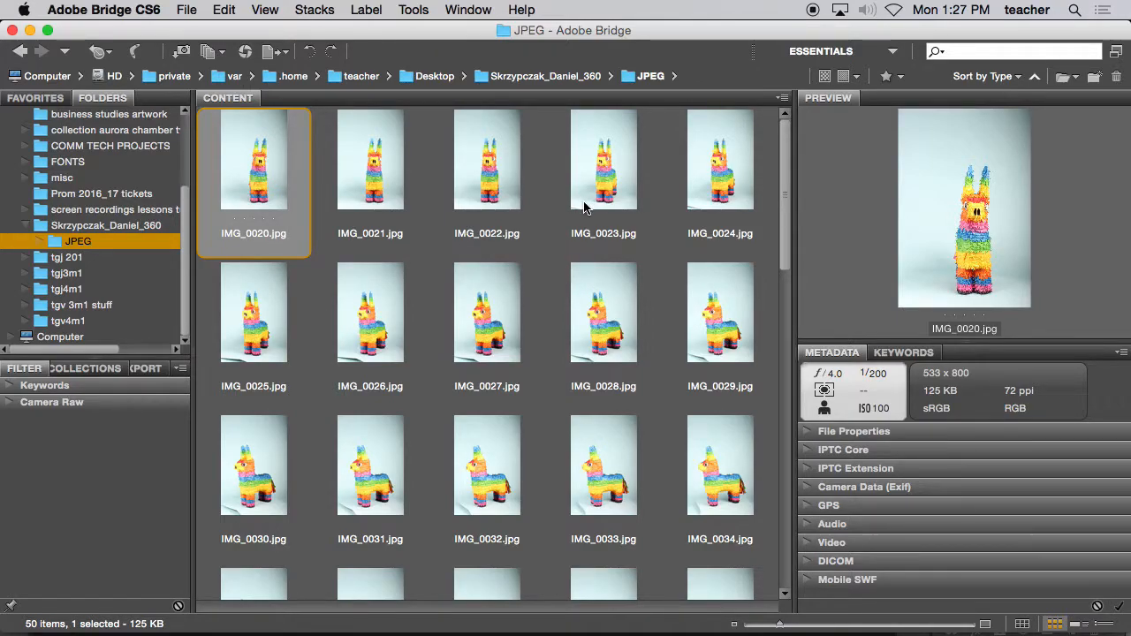
left_click(419, 11)
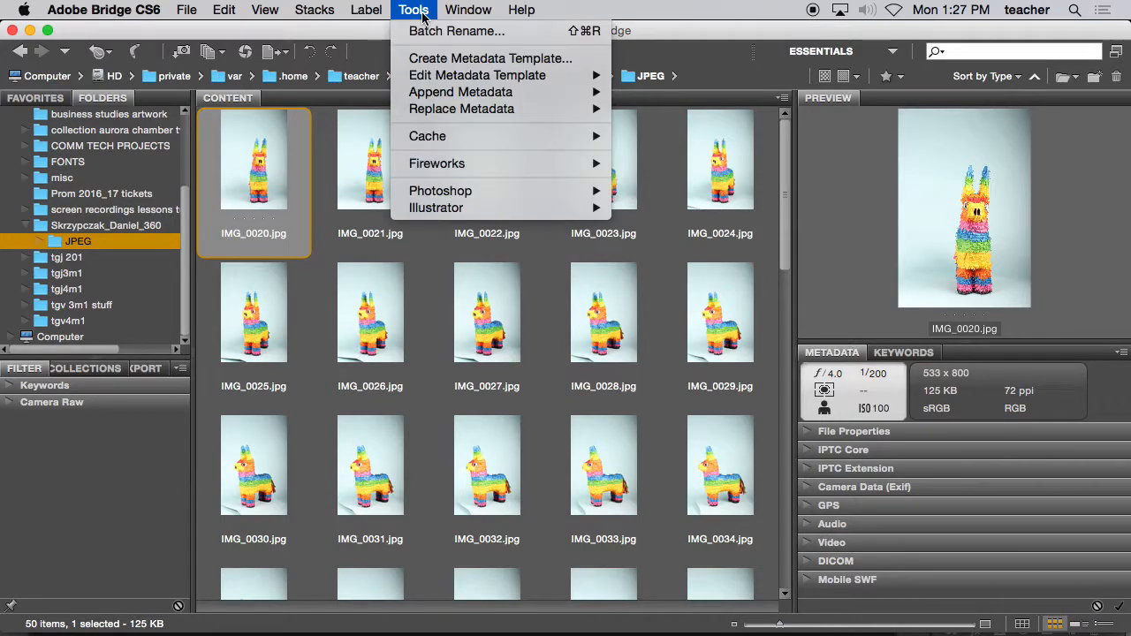
mouse_move(477, 189)
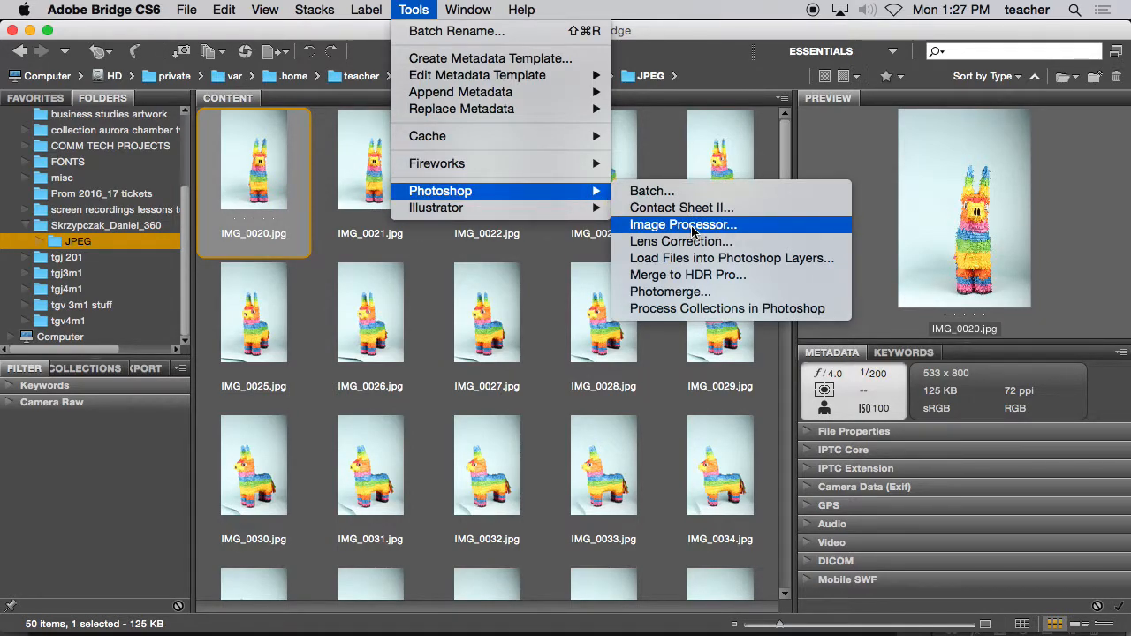
left_click(552, 263)
left_click(573, 82)
double_click(283, 163)
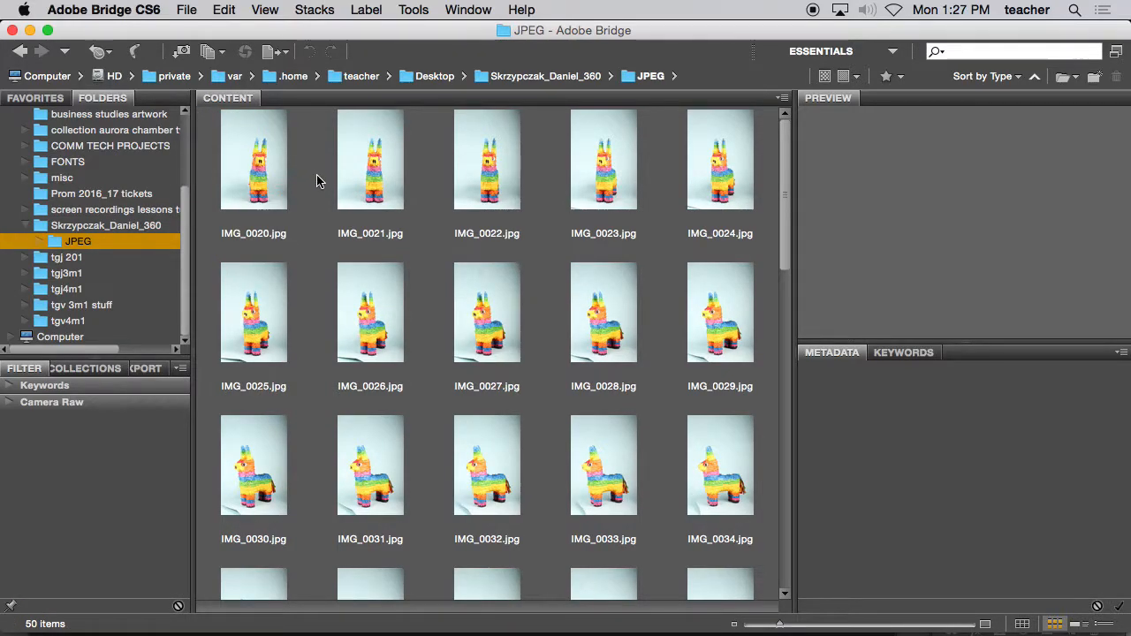
Open IMG_0020.jpg from the JPEG subfolder in Photoshop
left_click(281, 200)
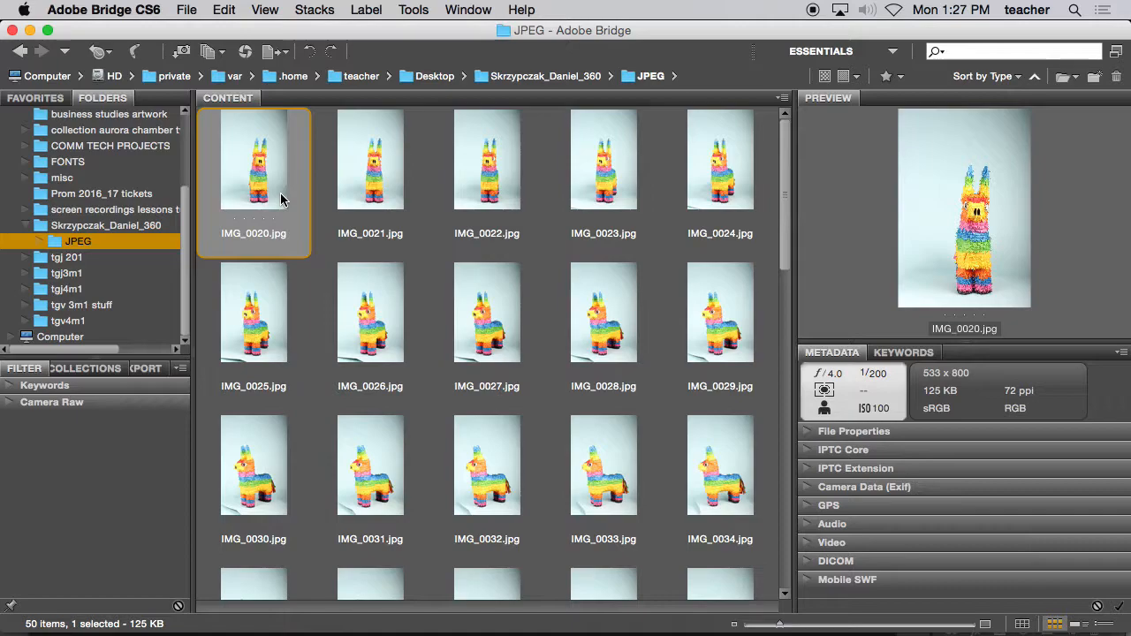
scroll(371, 230, "down", 3)
scroll(389, 228, "up", 3)
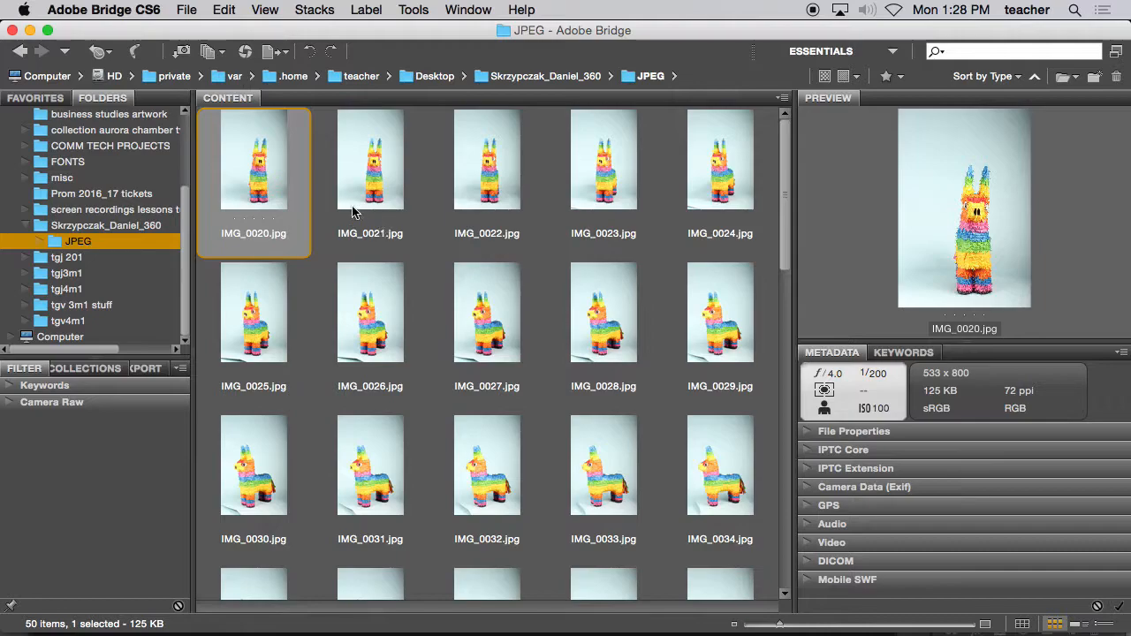
double_click(270, 170)
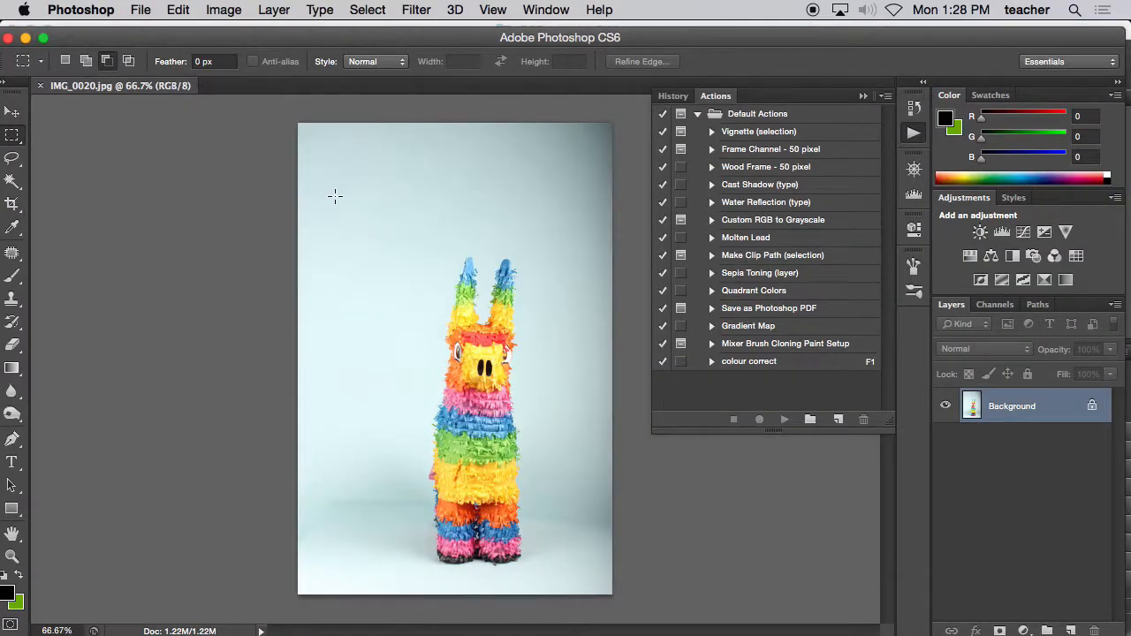
Play the Sepia Toning (layer) action from the Default Actions set on the photo
left_click(863, 95)
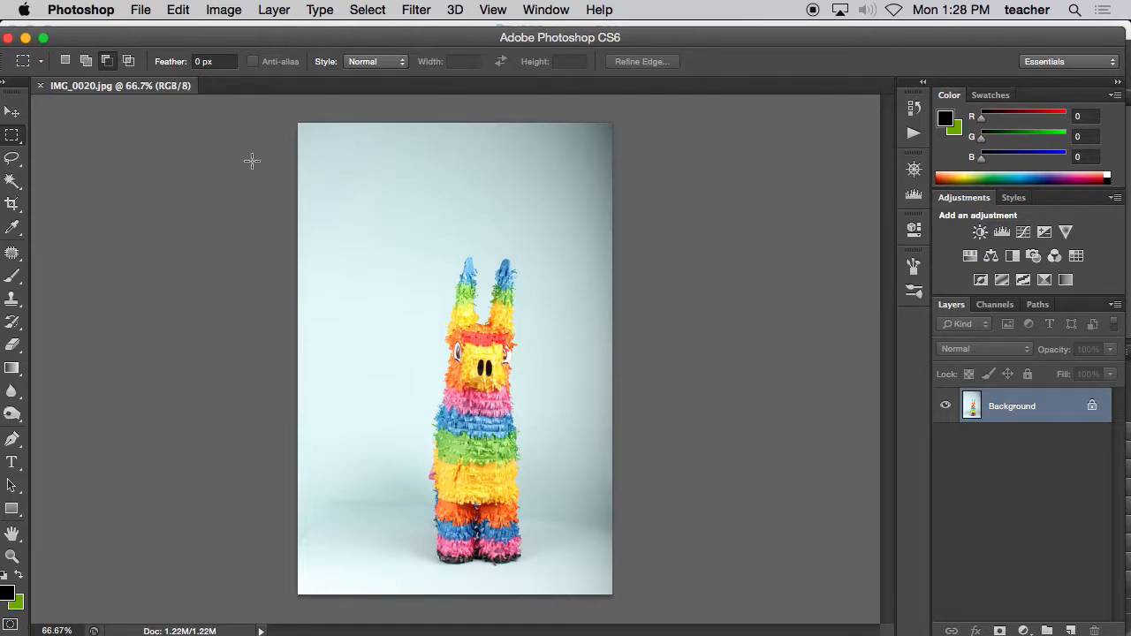
left_click(12, 111)
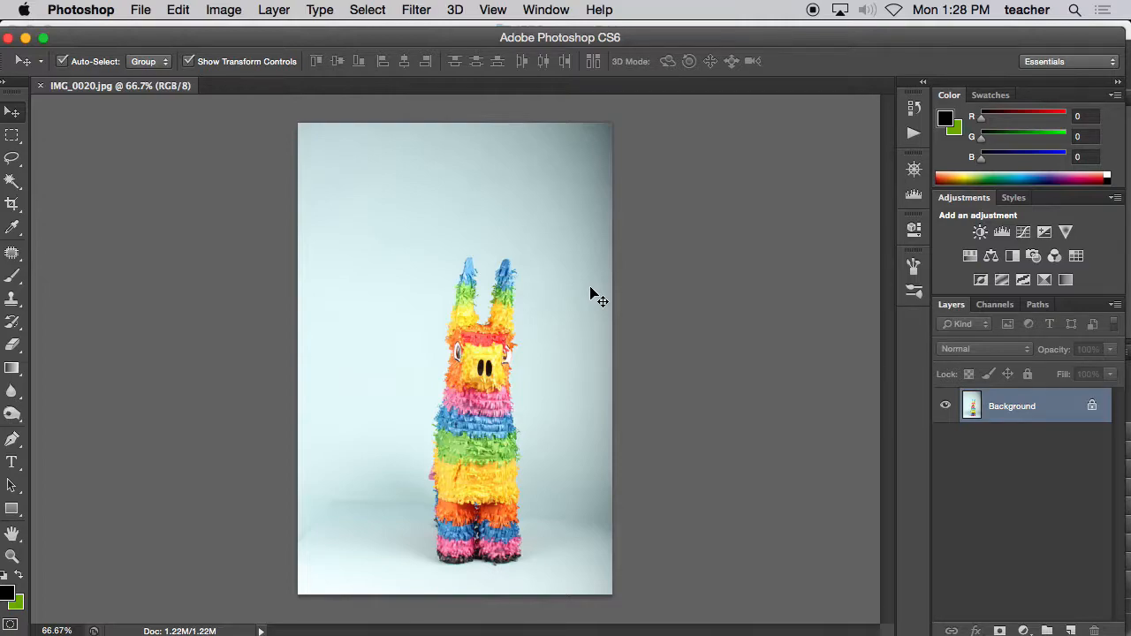
left_click(912, 108)
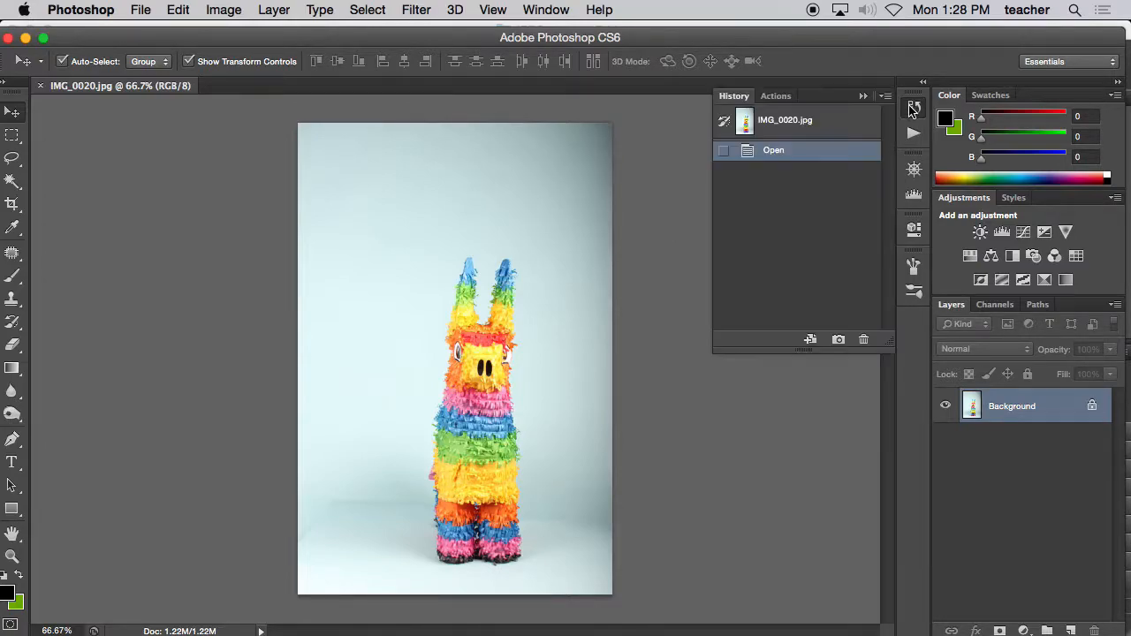
left_click(775, 95)
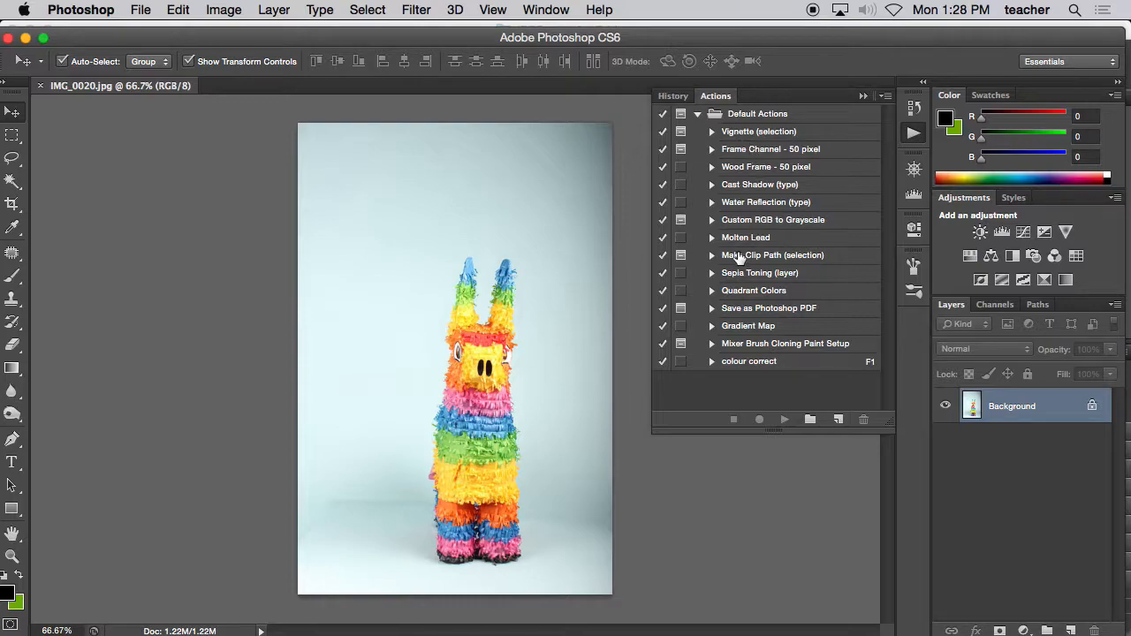
left_click(712, 273)
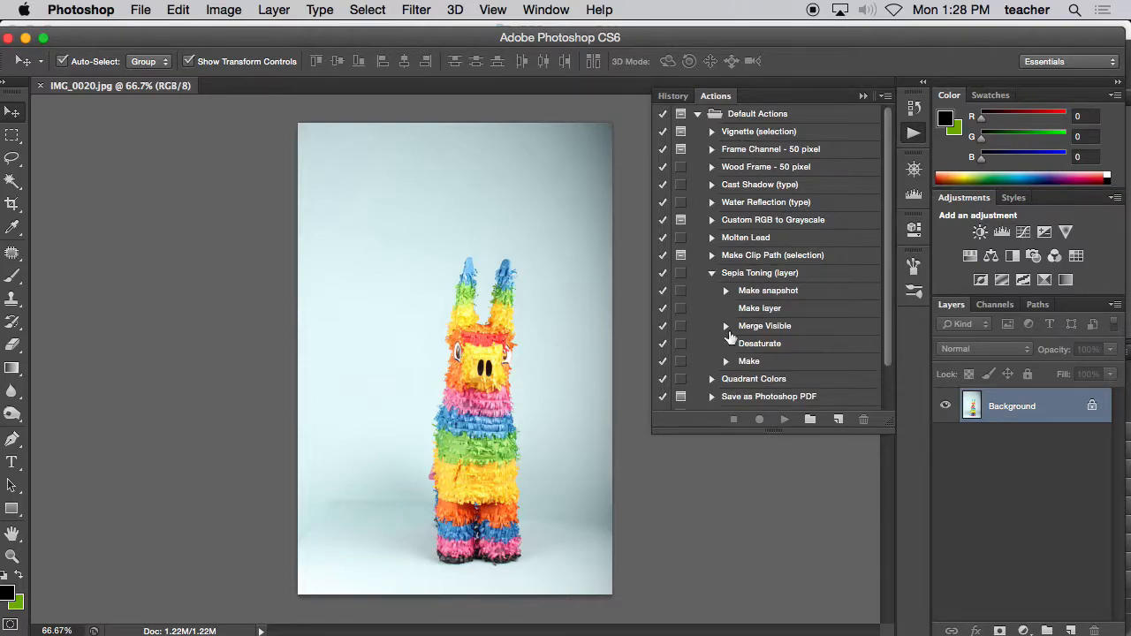
left_click(751, 273)
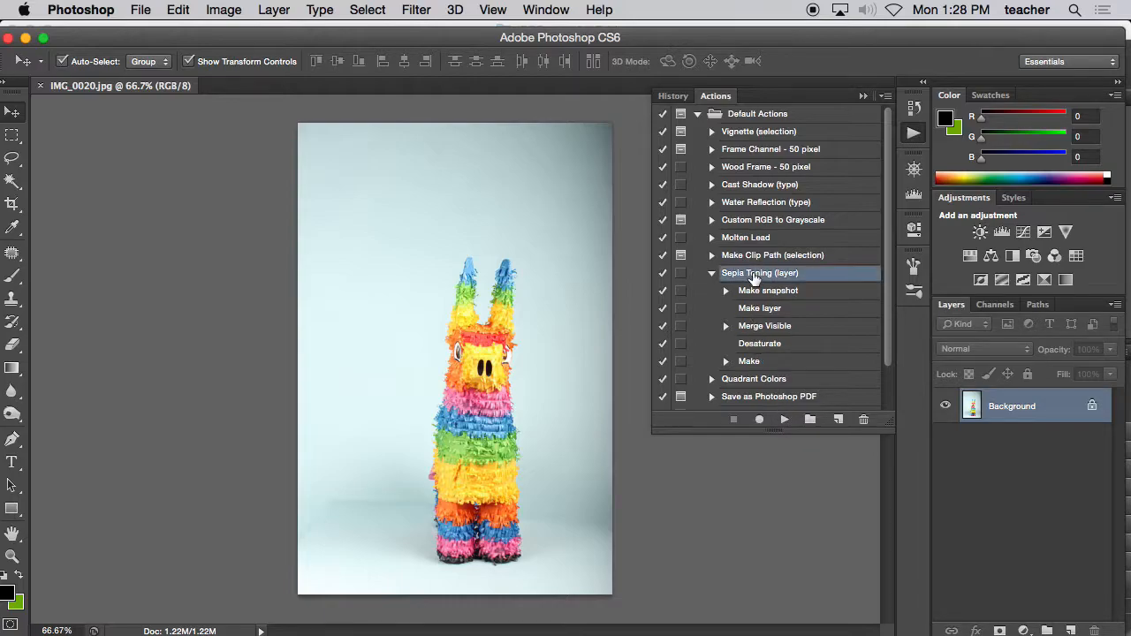
left_click(783, 420)
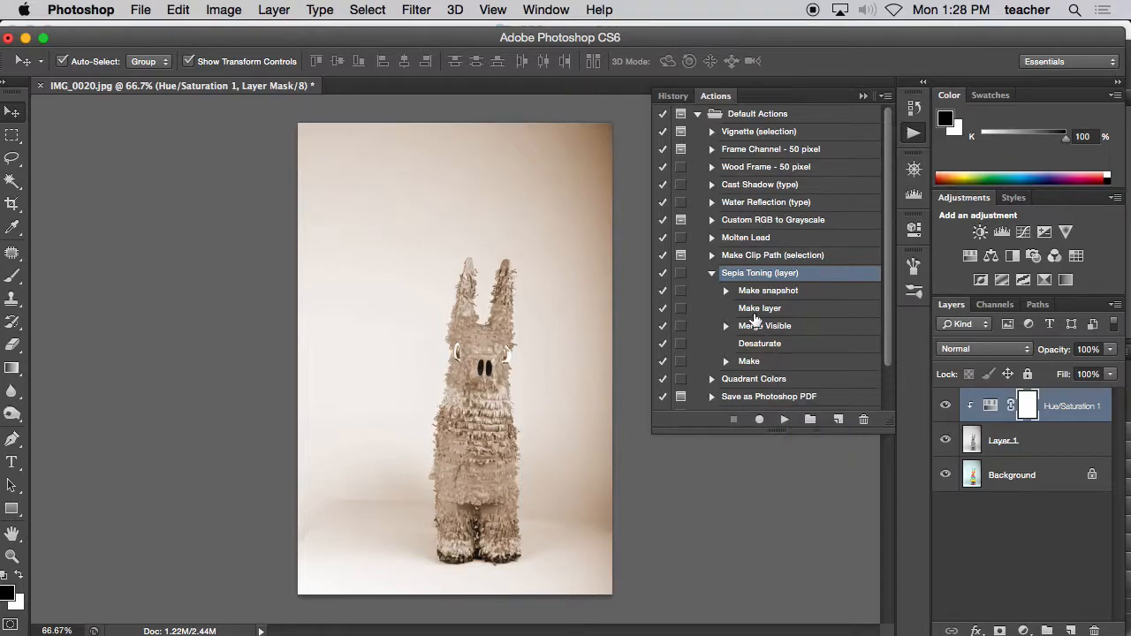
Examine the recorded commands and their settings inside the Sepia Toning (layer) action, and collapse it again
left_click(725, 291)
left_click(726, 353)
left_click(726, 388)
scroll(852, 334, "down", 1)
left_click_drag(883, 285, 888, 311)
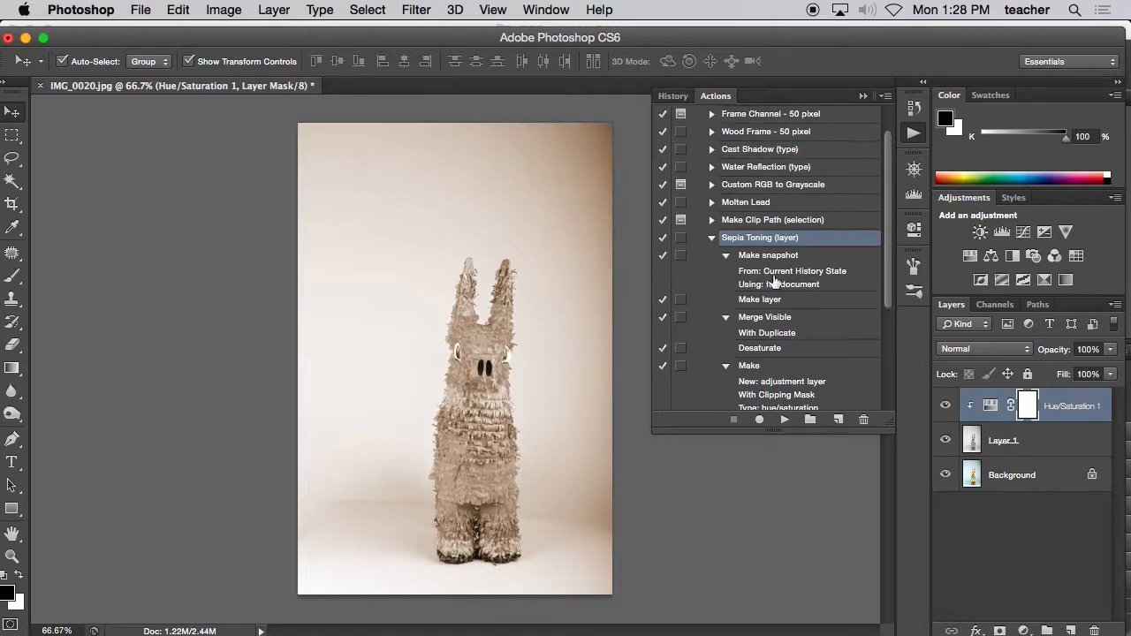
left_click(711, 238)
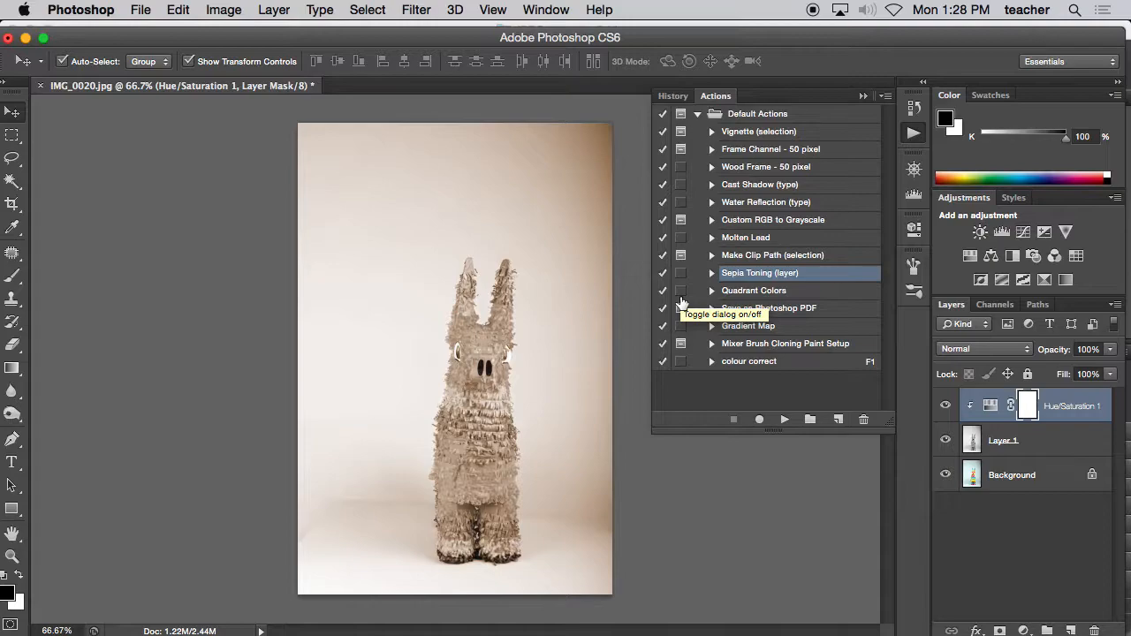
Revert the photo to its original IMG_0020.jpg snapshot in the history
left_click(680, 101)
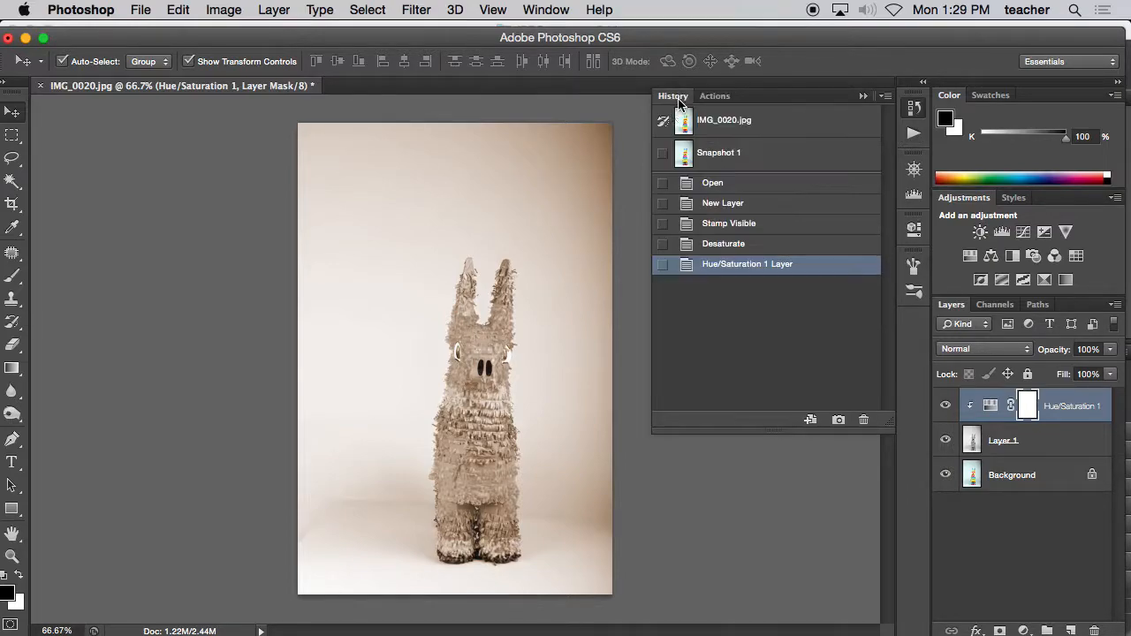
left_click(728, 128)
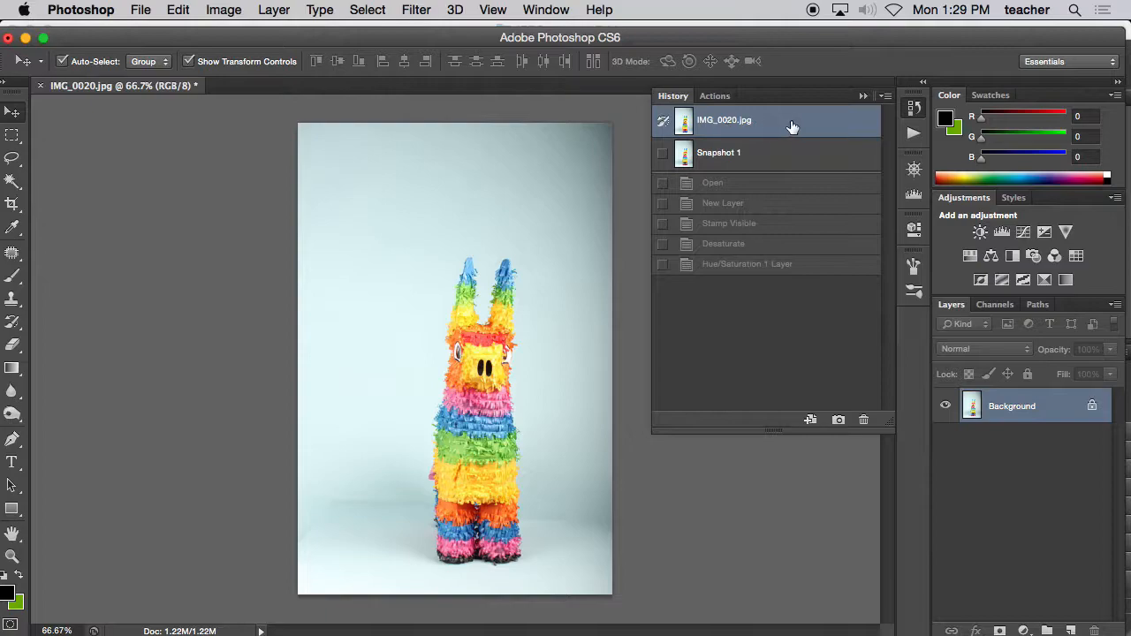
left_click(886, 96)
left_click(783, 324)
Create an action named 360 in the Default Actions set and start recording it
left_click(715, 95)
left_click(886, 97)
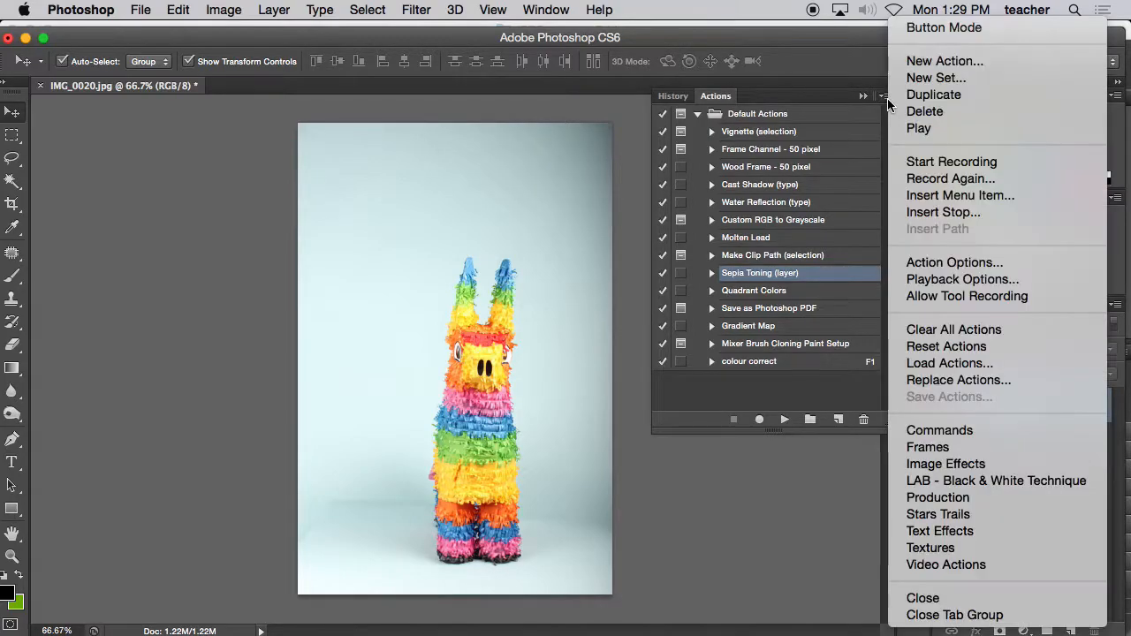
left_click(945, 61)
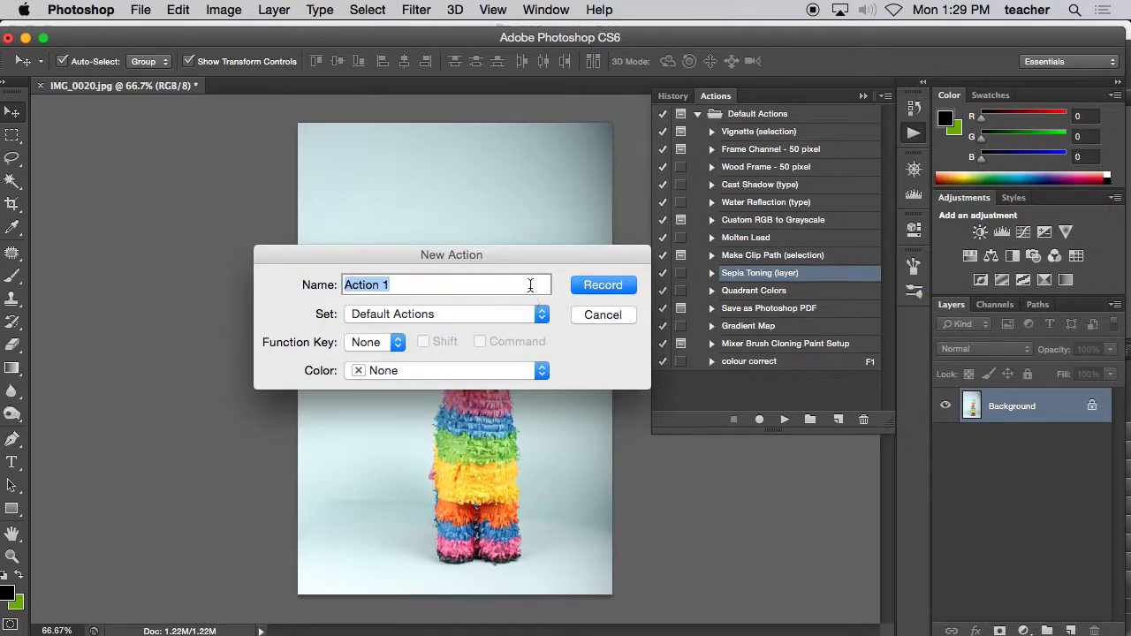
type("crop")
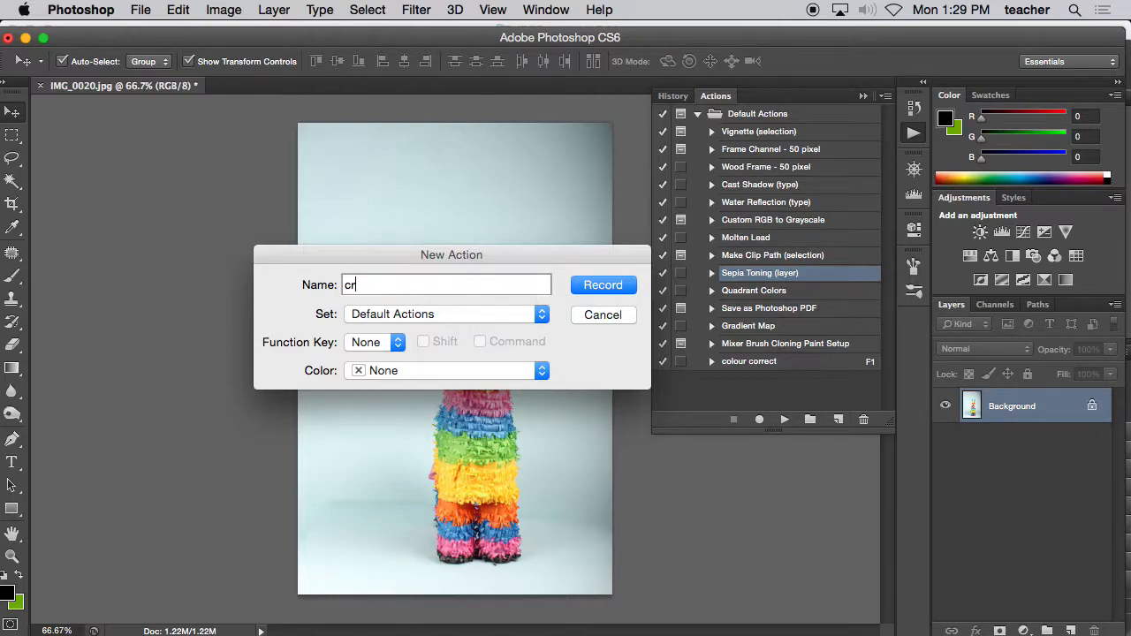
key("BackSpace")
key("BackSpace")
key("BackSpace")
type("360")
left_click(603, 285)
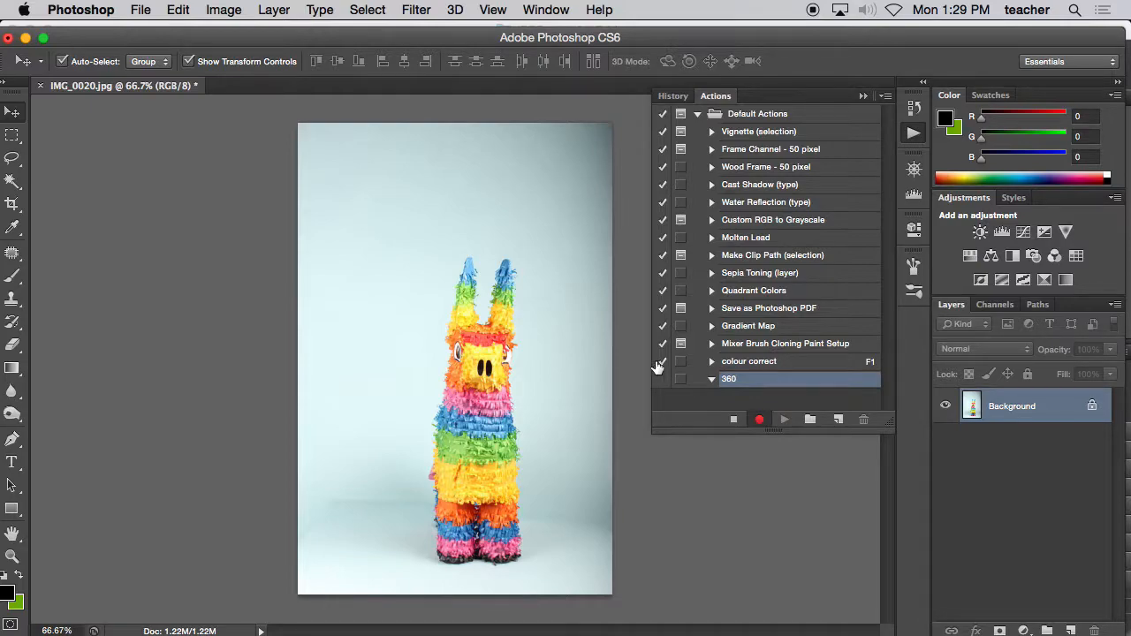
Crop the photo around the piñata, trimming about 1.08 inches off the left side and the empty background above it
left_click(14, 206)
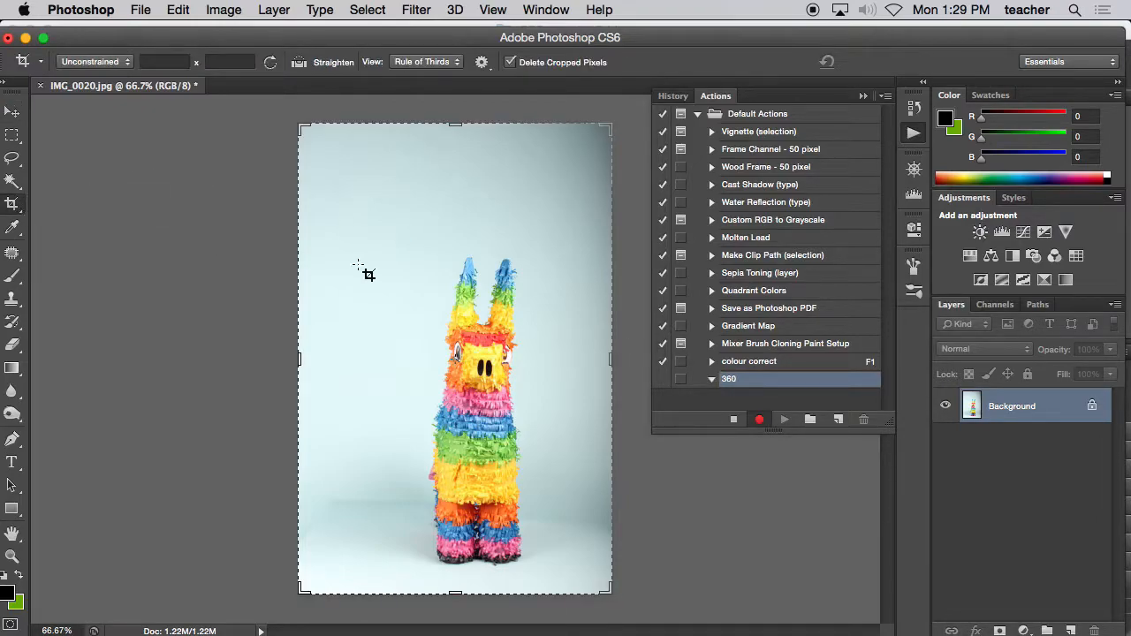
left_click_drag(301, 129, 324, 177)
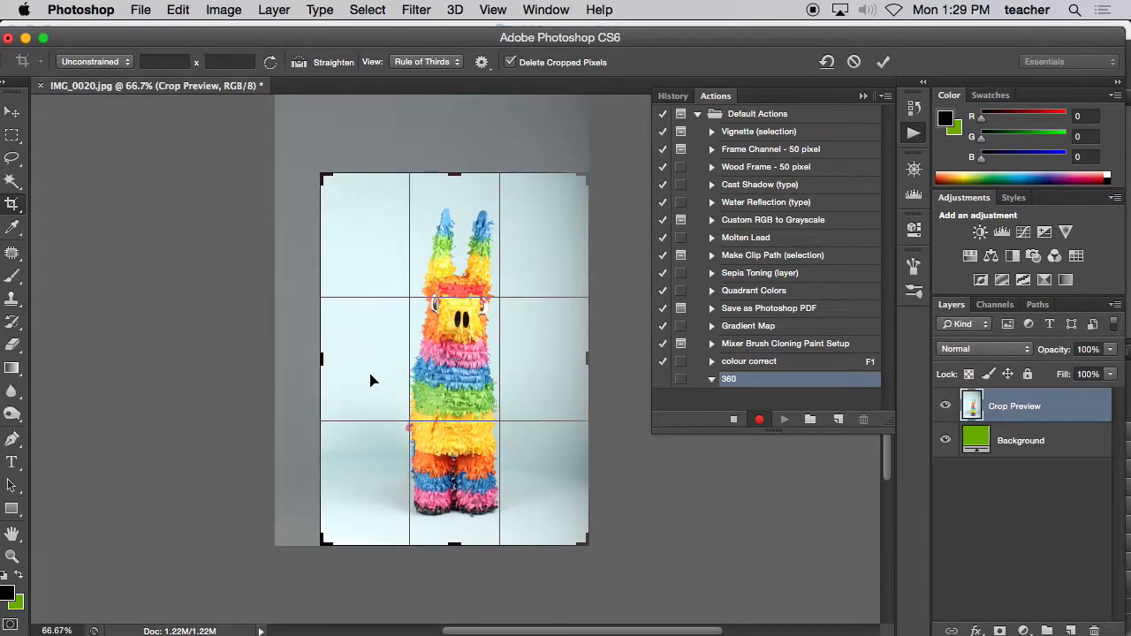
mouse_move(322, 361)
left_mouse_down()
mouse_move(354, 362)
mouse_move(311, 368)
mouse_move(322, 369)
left_mouse_up()
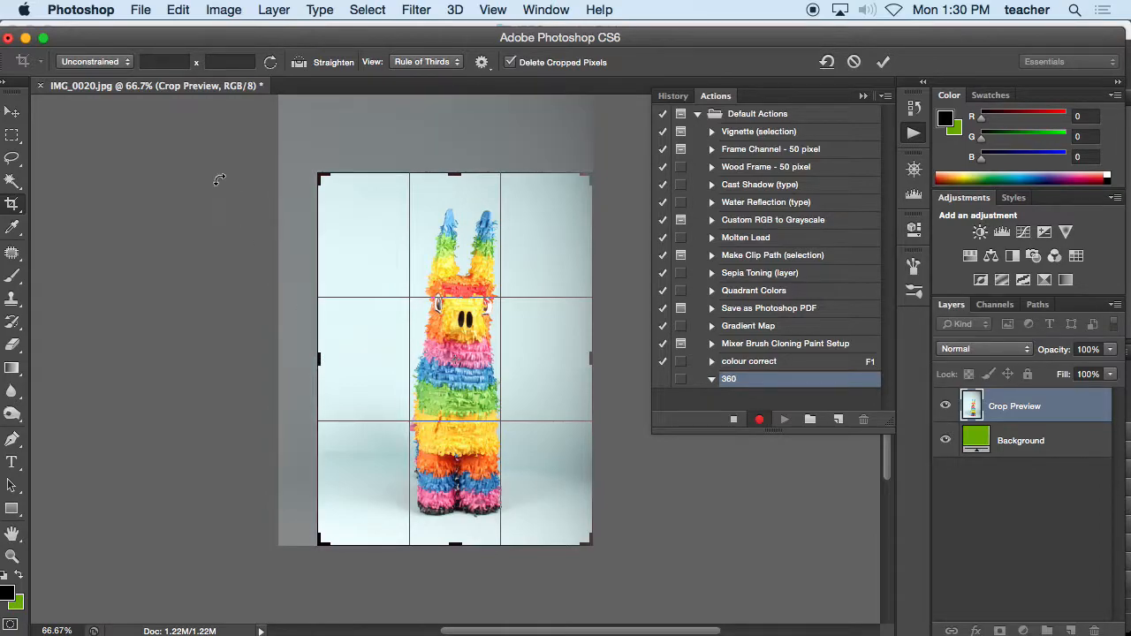
left_click(416, 62)
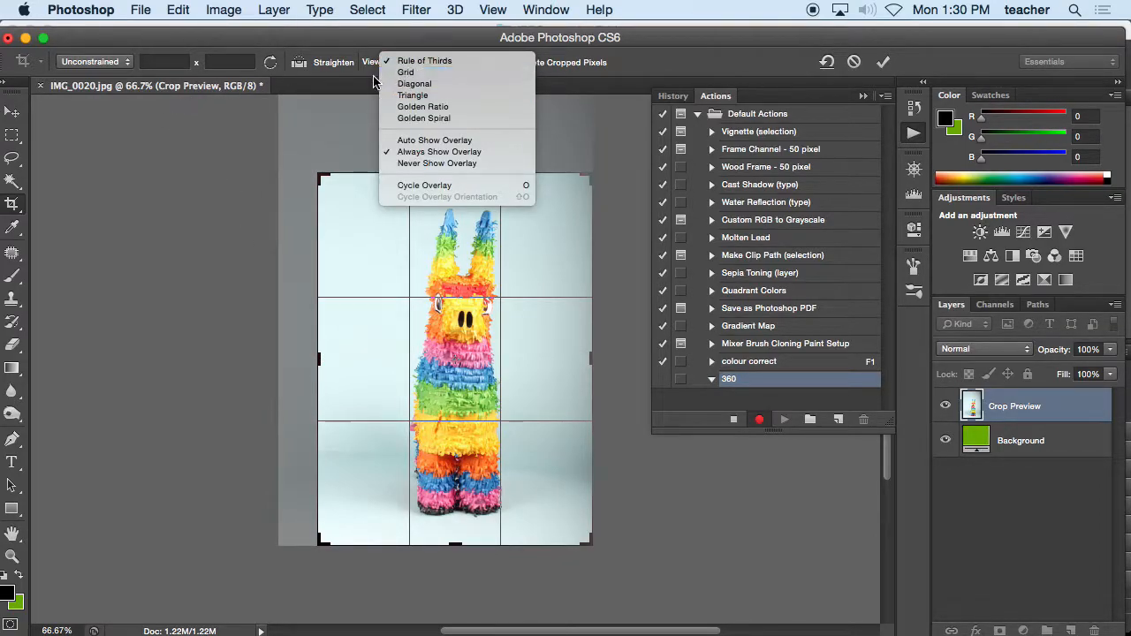
left_click(14, 206)
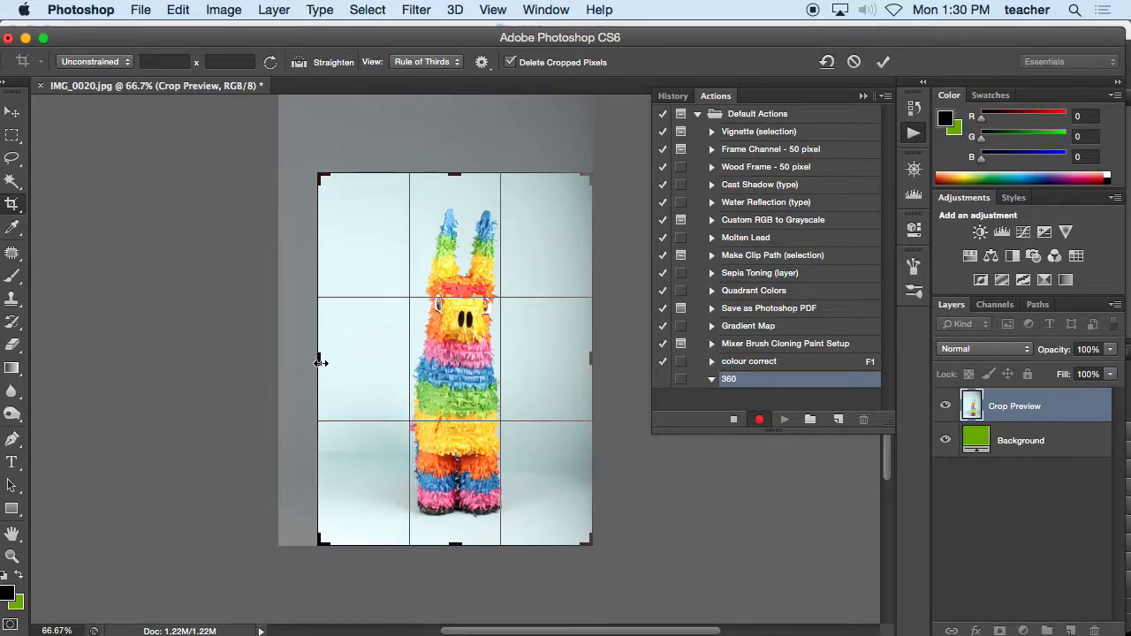
left_click_drag(321, 361, 324, 360)
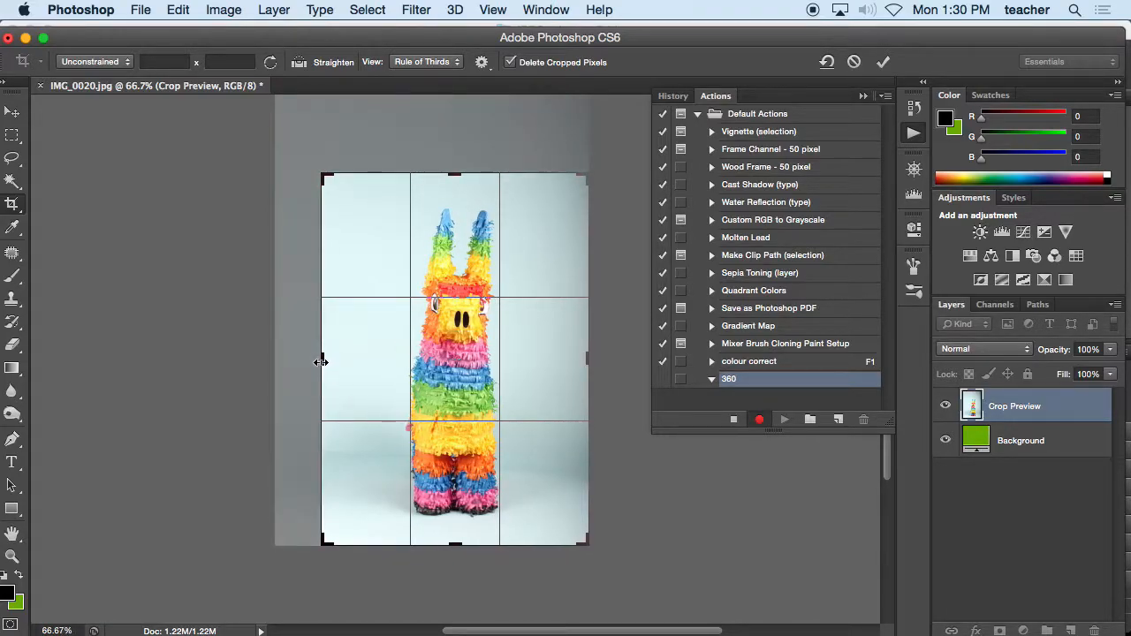
key("Return")
Enlarge the actions list and check the settings recorded for the Crop command in the 360 action
left_click_drag(886, 434, 887, 524)
left_click(726, 398)
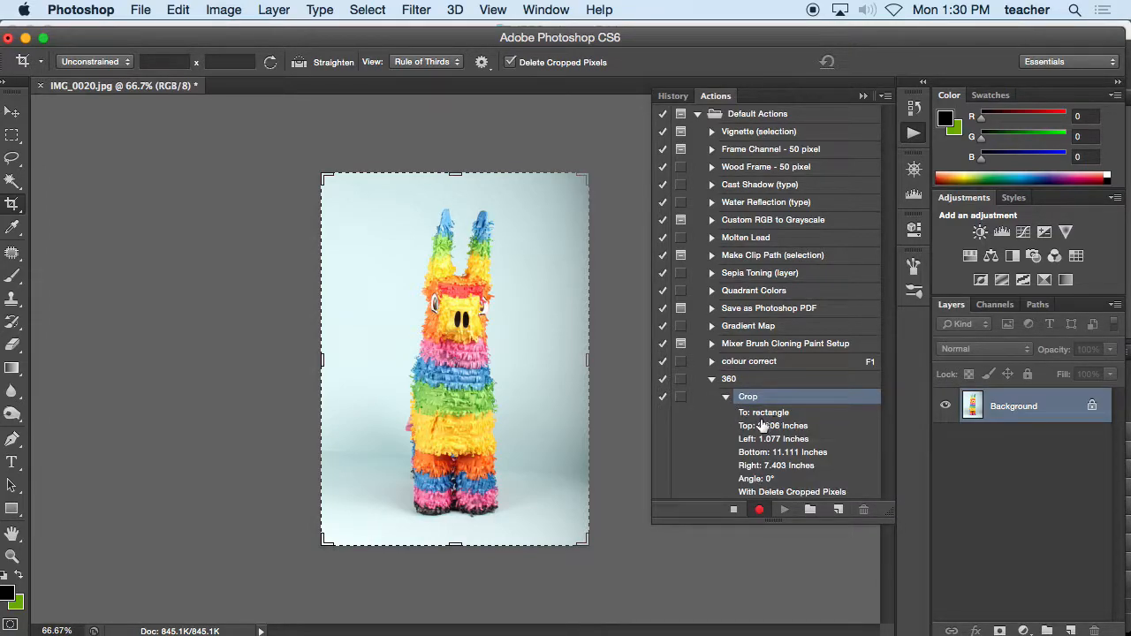
left_click(725, 399)
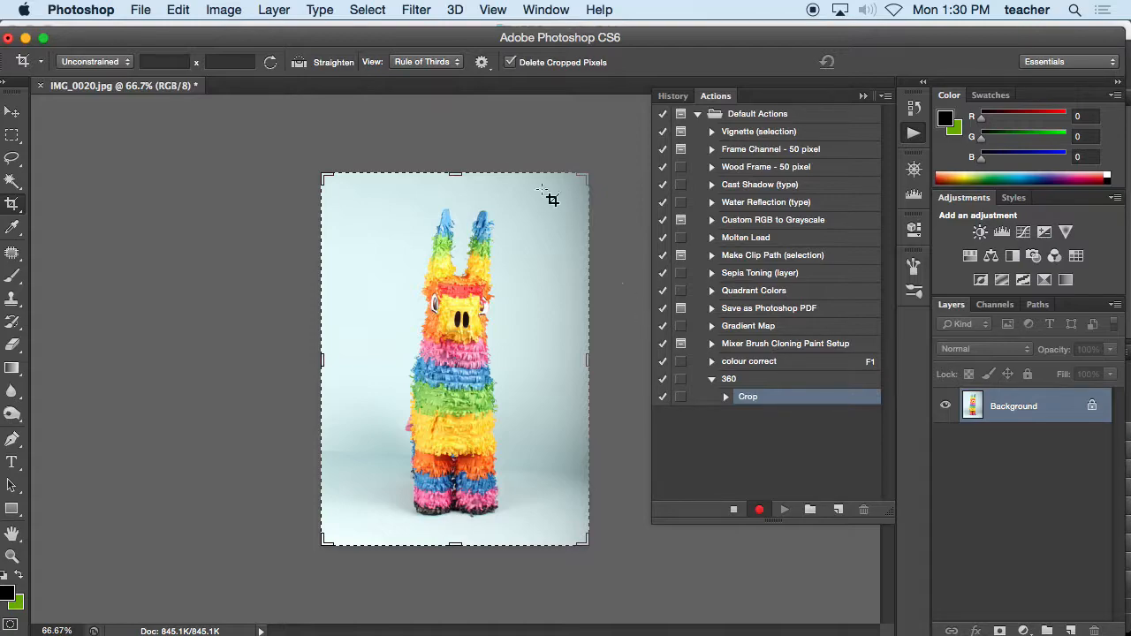
Apply a Hue/Saturation adjustment to the cropped photo with saturation +20 and lightness -6
left_click(223, 10)
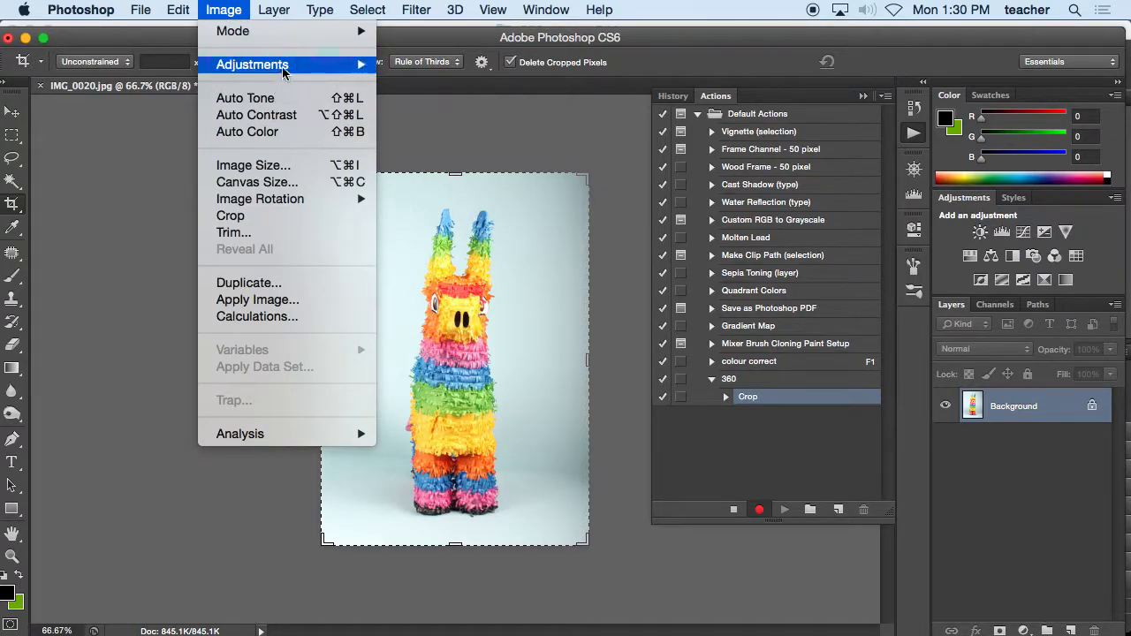
mouse_move(265, 64)
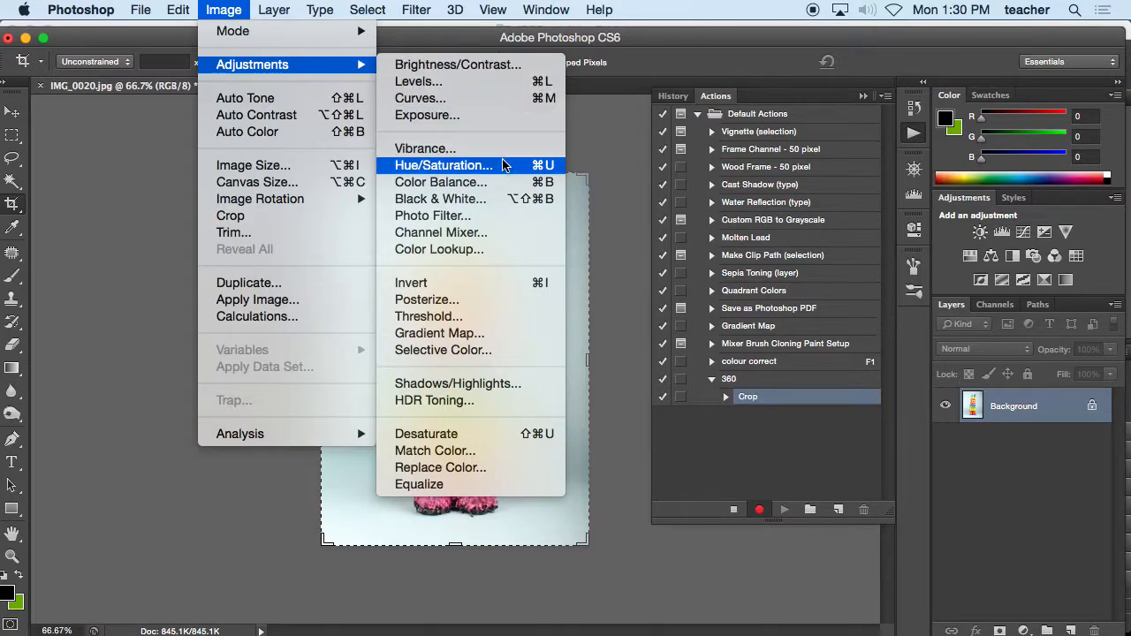
left_click(444, 166)
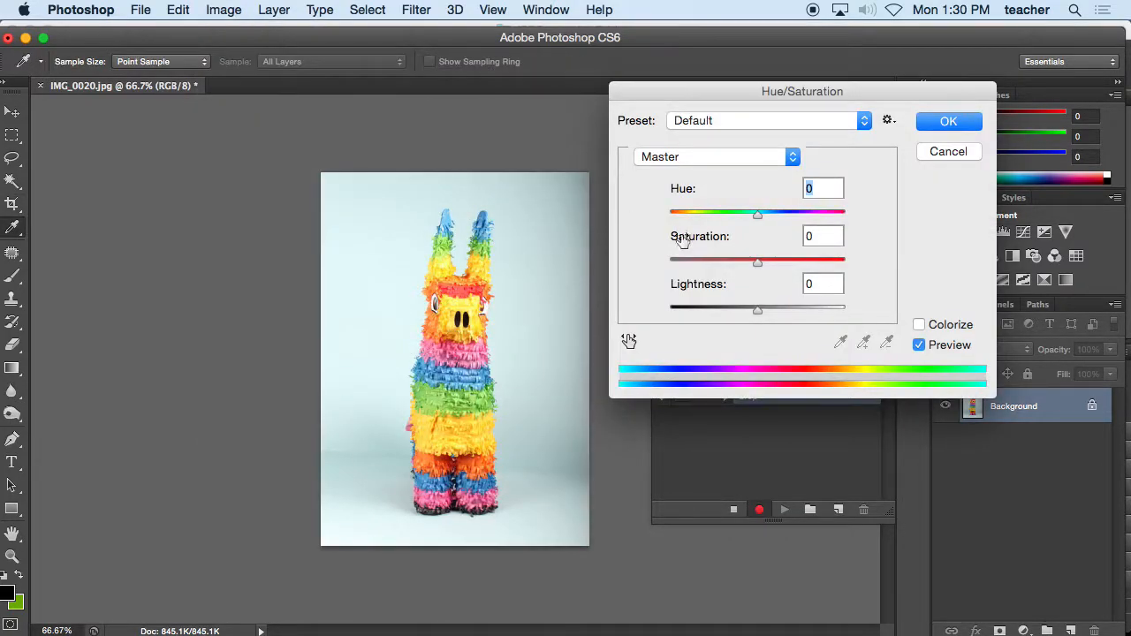
left_click_drag(760, 263, 787, 261)
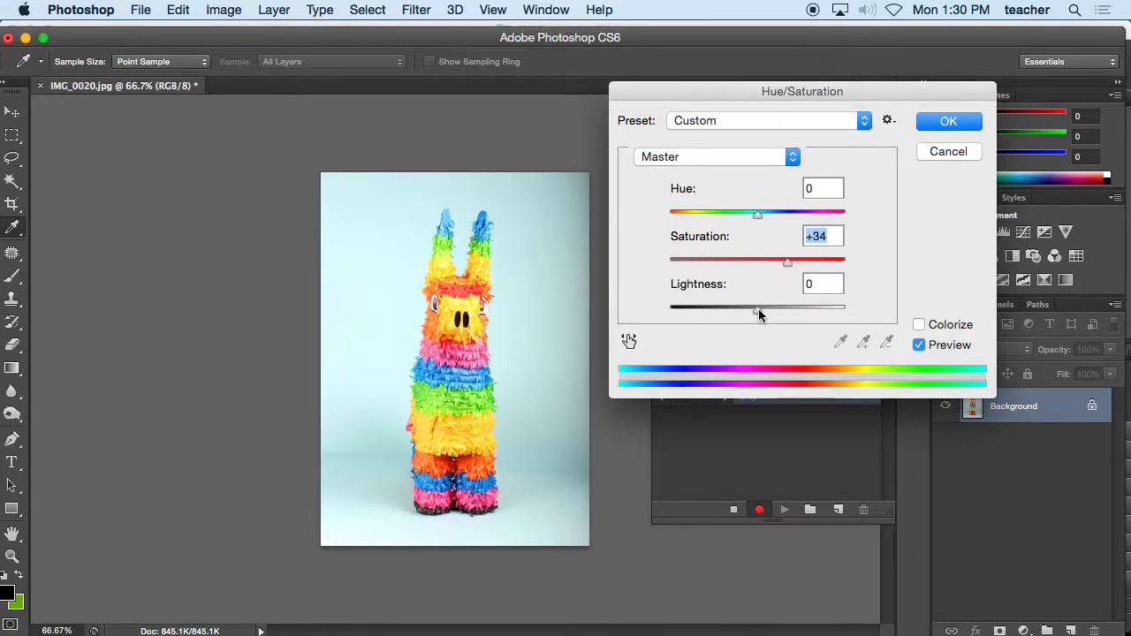
mouse_move(786, 262)
left_mouse_down()
mouse_move(736, 267)
mouse_move(775, 267)
left_mouse_up()
left_click_drag(757, 311, 751, 311)
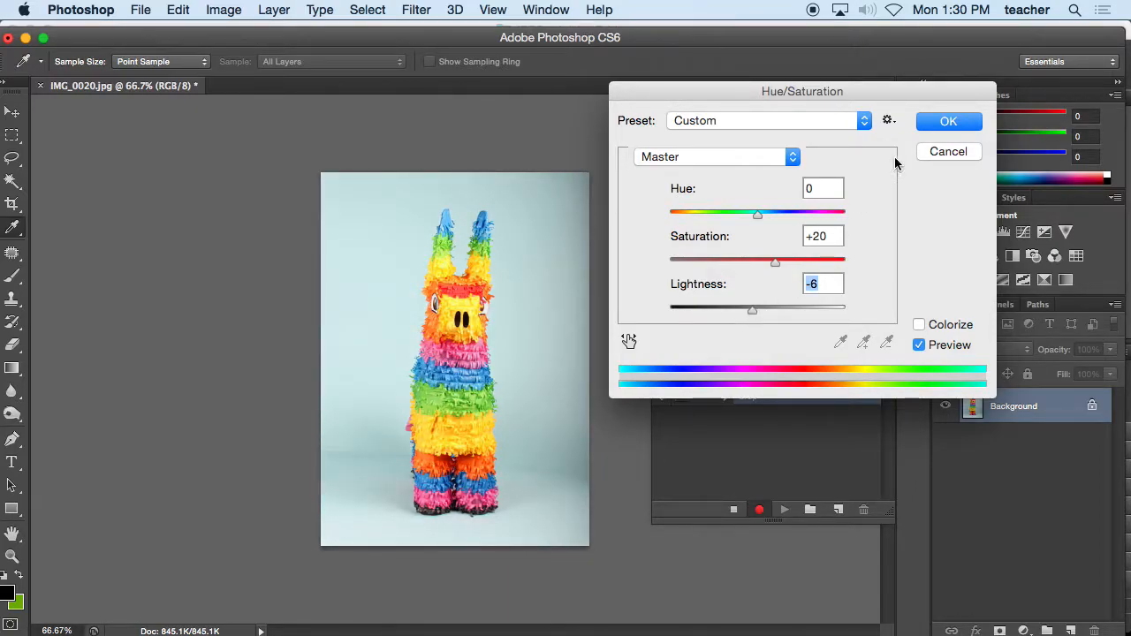
left_click(940, 122)
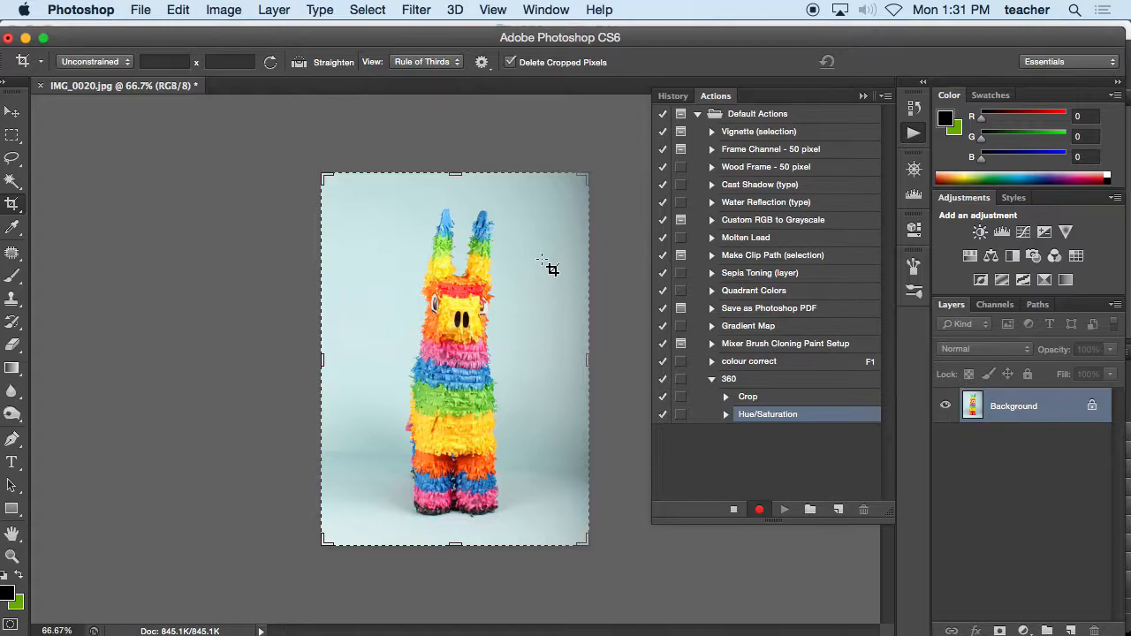
key("ctrl+l")
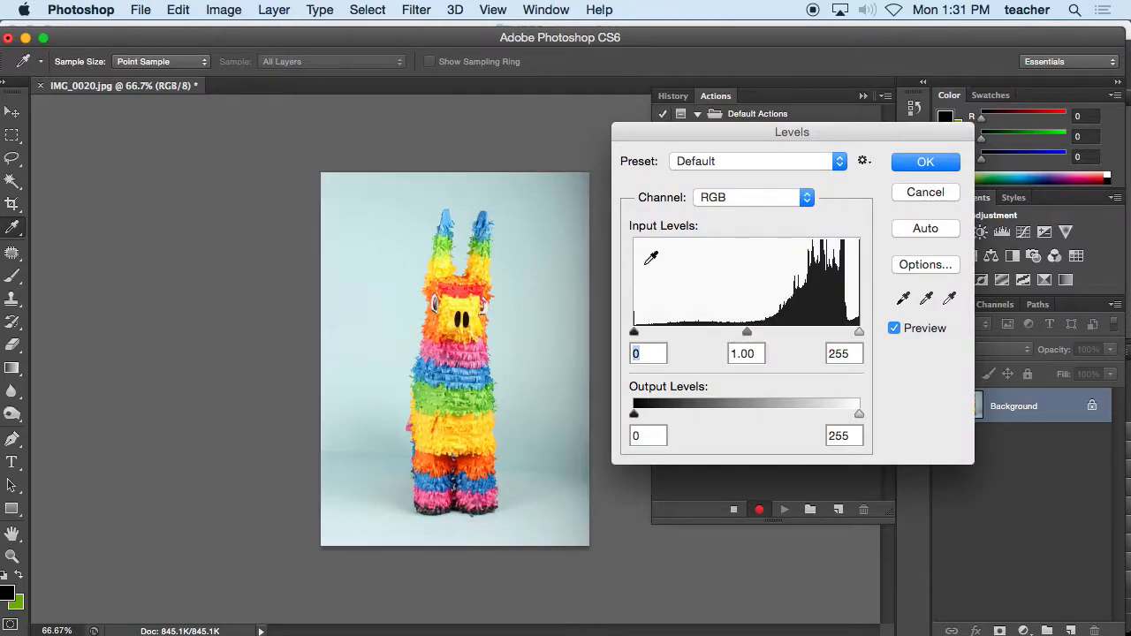
left_click_drag(636, 332, 659, 332)
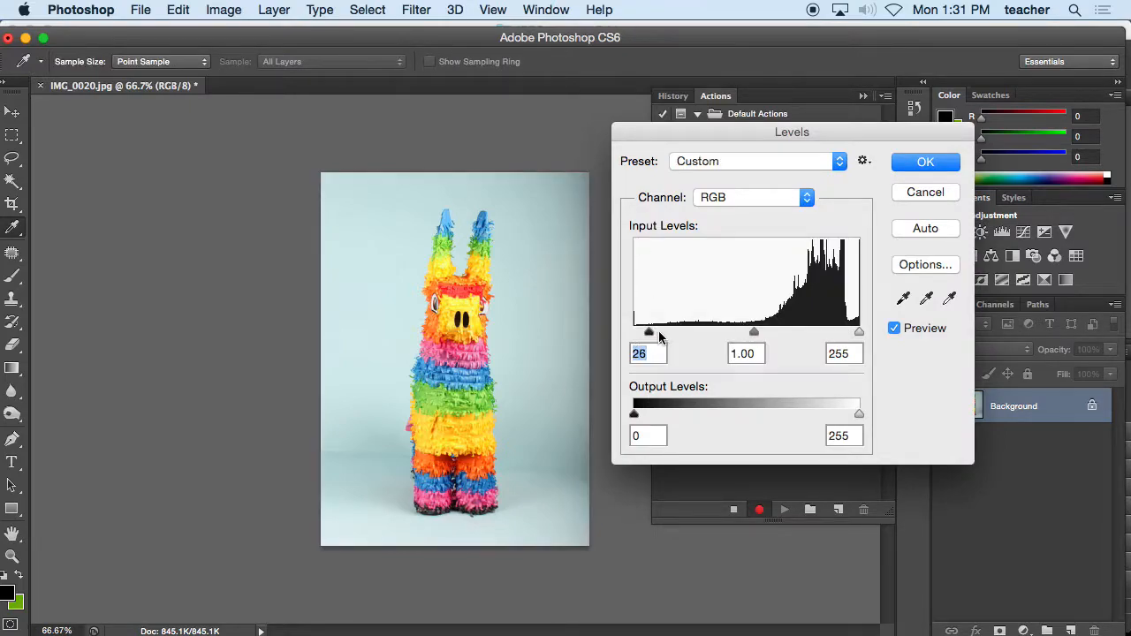
left_click(949, 298)
left_click(554, 264)
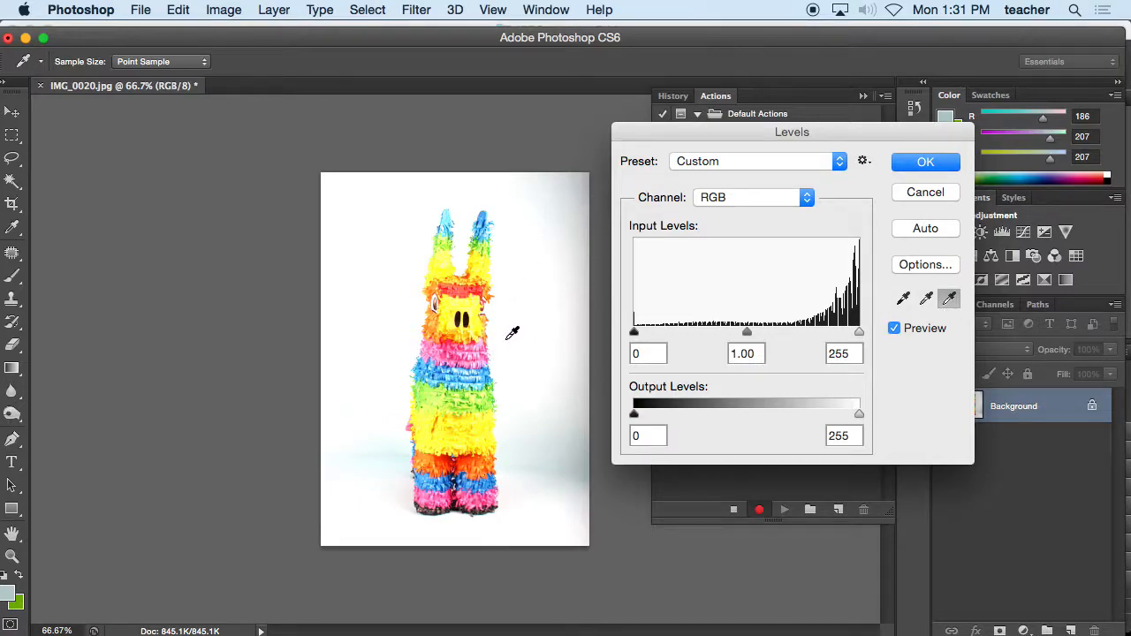
left_click(578, 183)
left_click(586, 183)
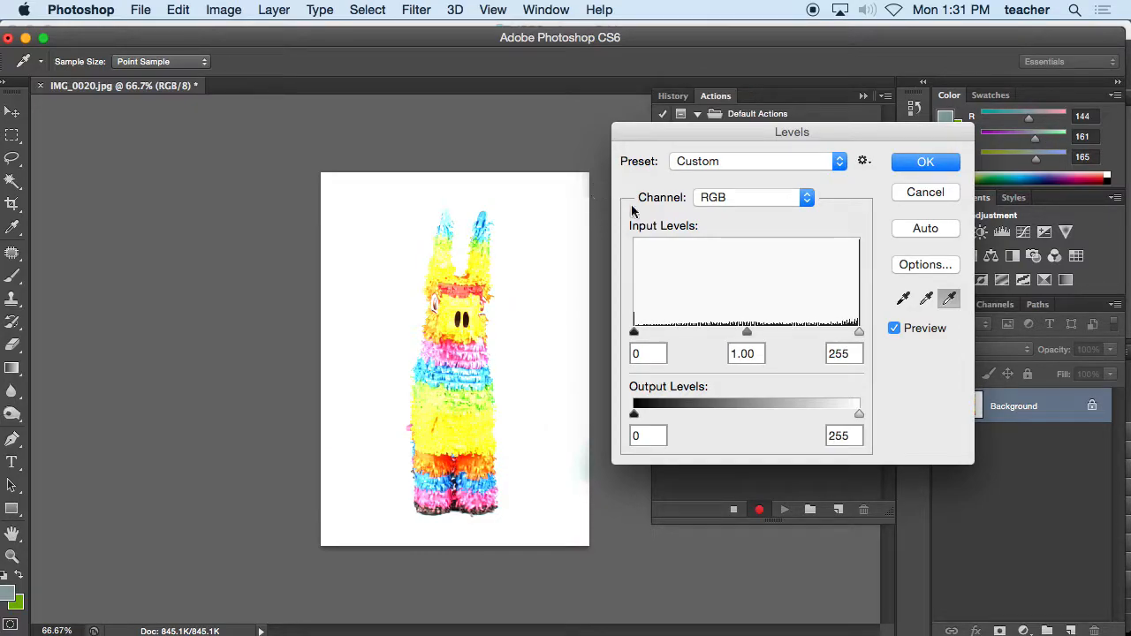
left_click(919, 193)
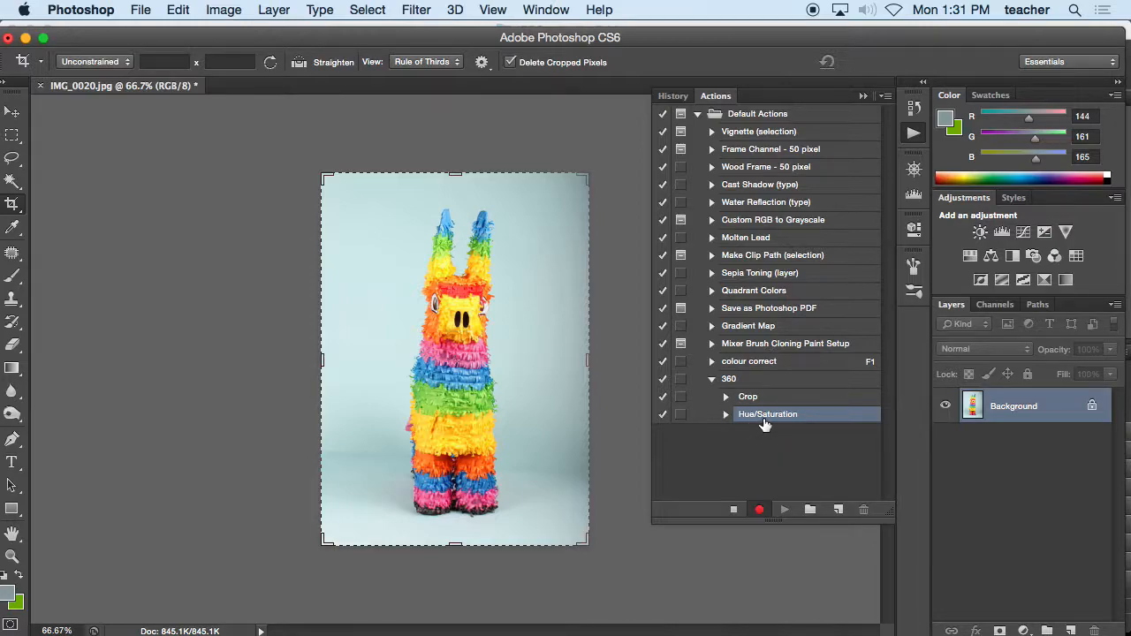
Stop recording the 360 action and close IMG_0020.jpg without saving it
left_click(734, 510)
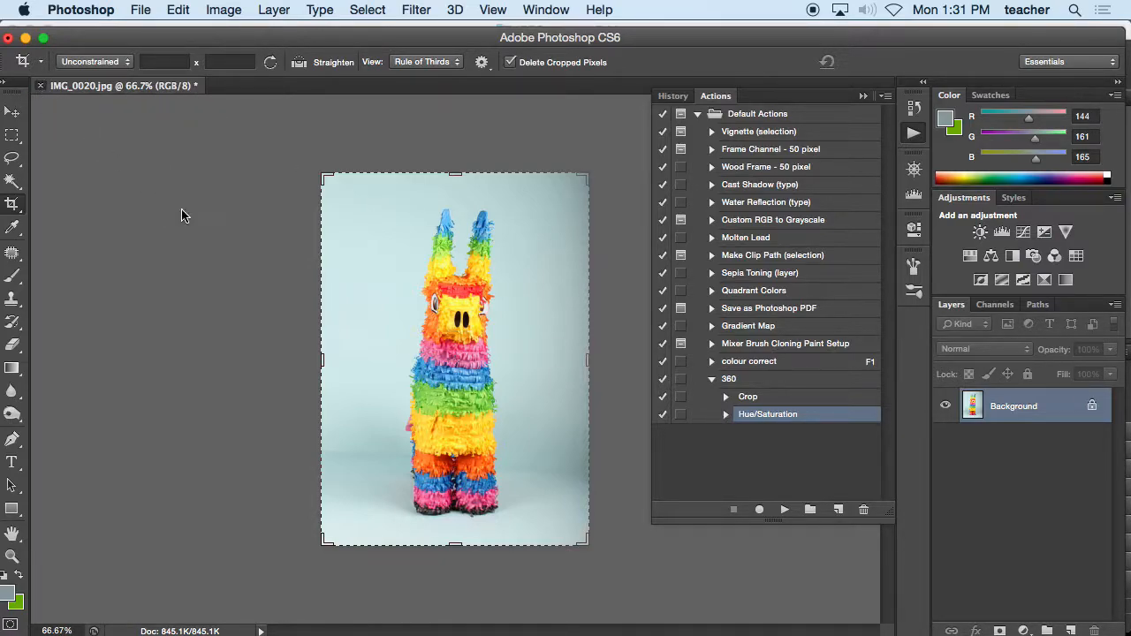
key("super+w")
left_click(492, 250)
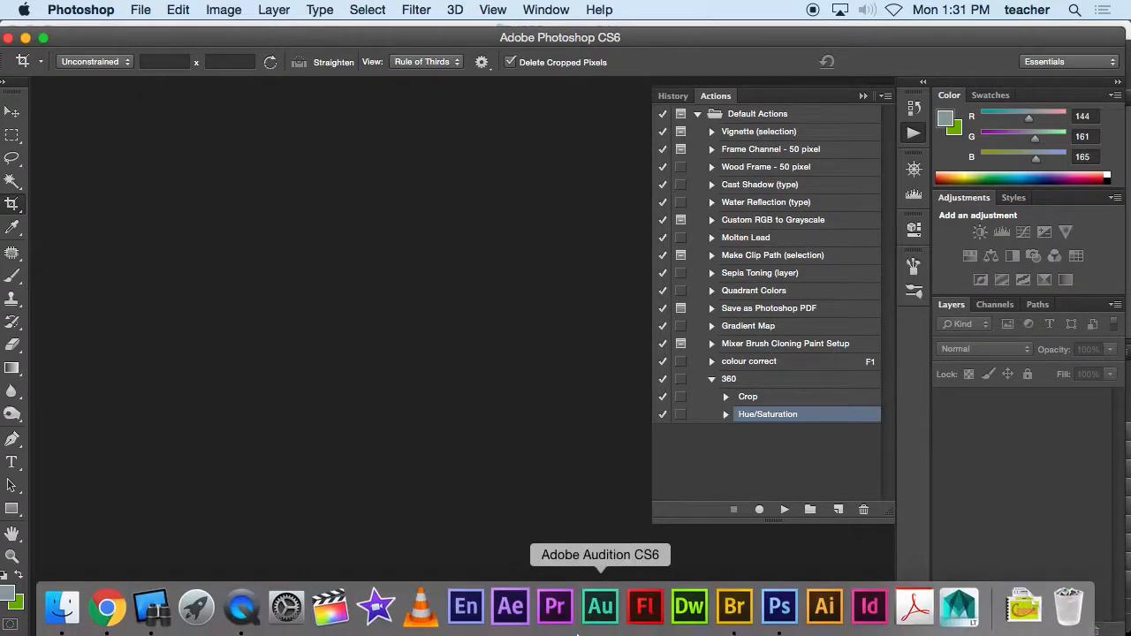
Switch to Adobe Bridge and start Photoshop's Batch command on all the photos in the JPEG folder
left_click(732, 605)
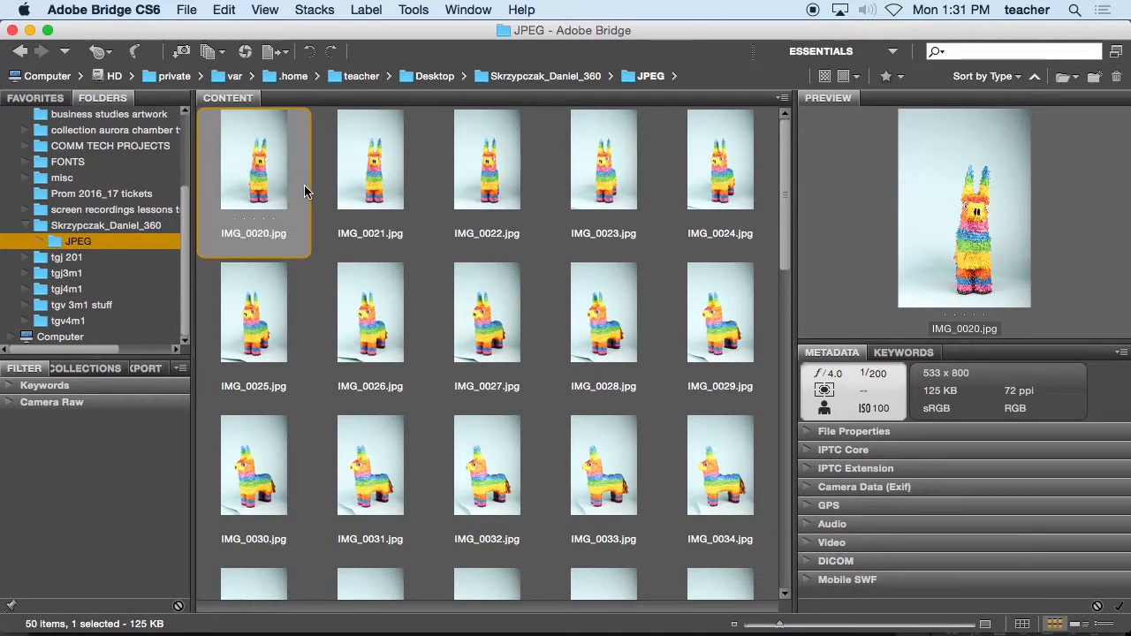
key("super+a")
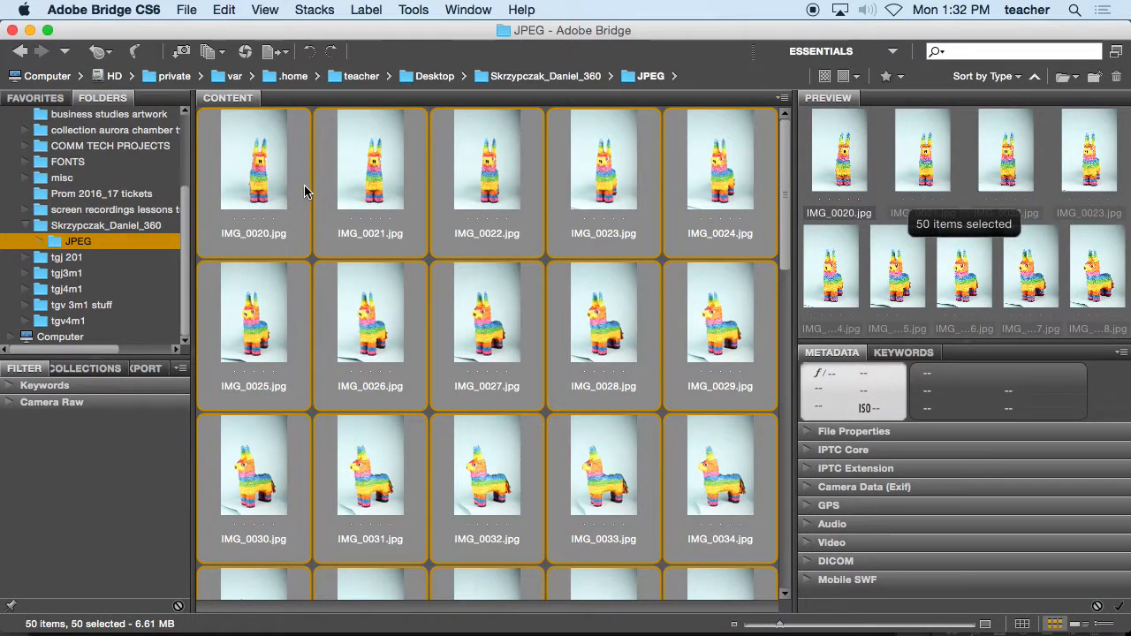
left_click(414, 11)
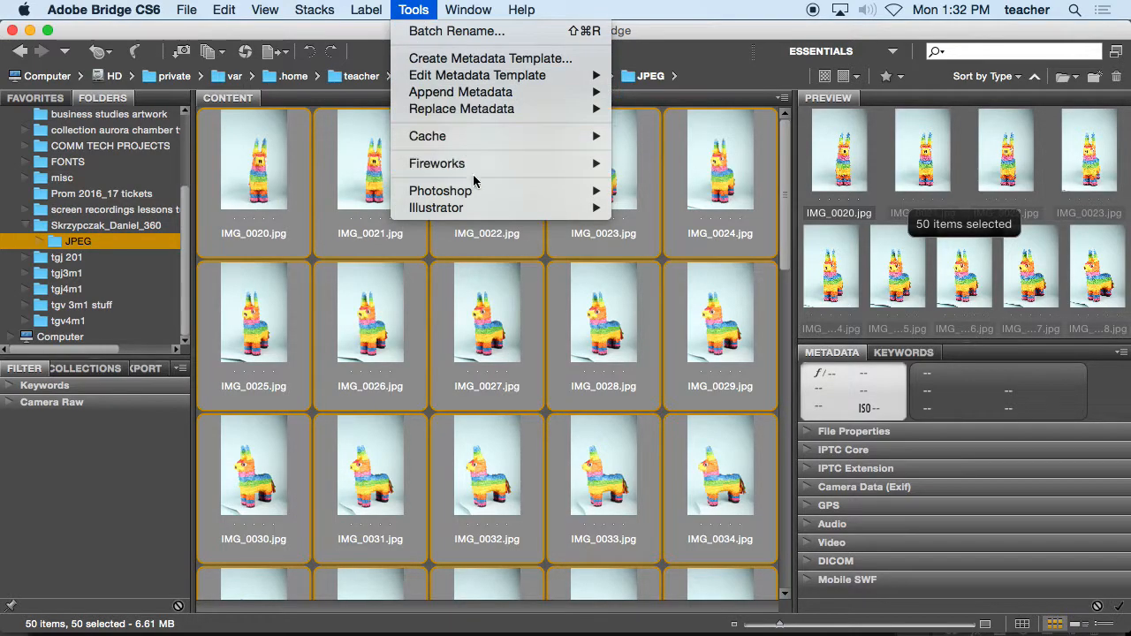
mouse_move(480, 192)
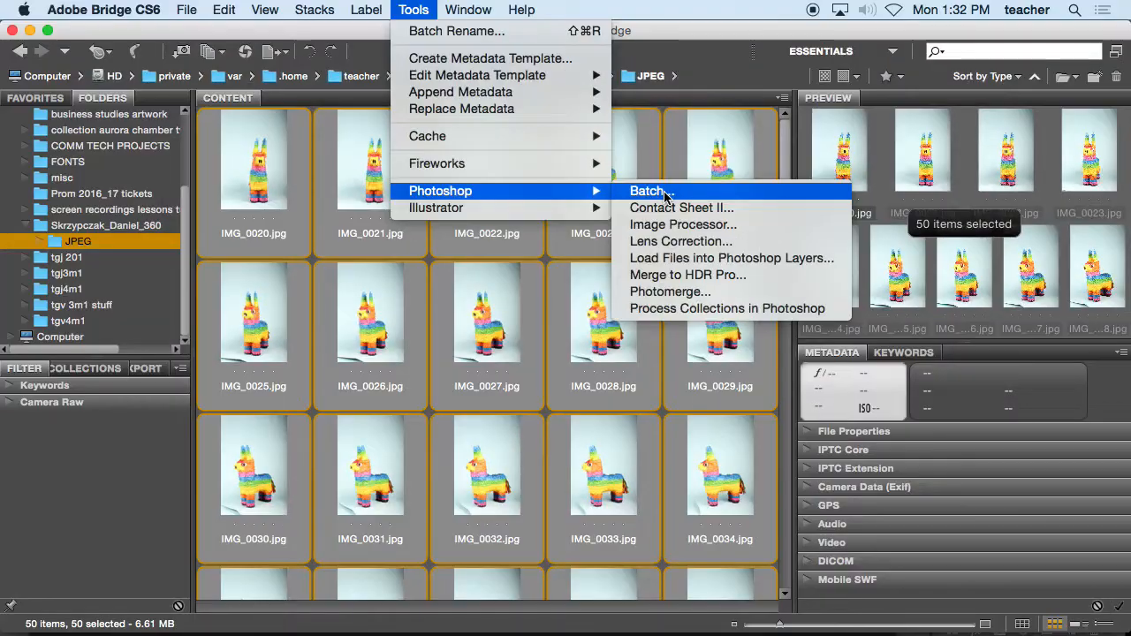
left_click(663, 192)
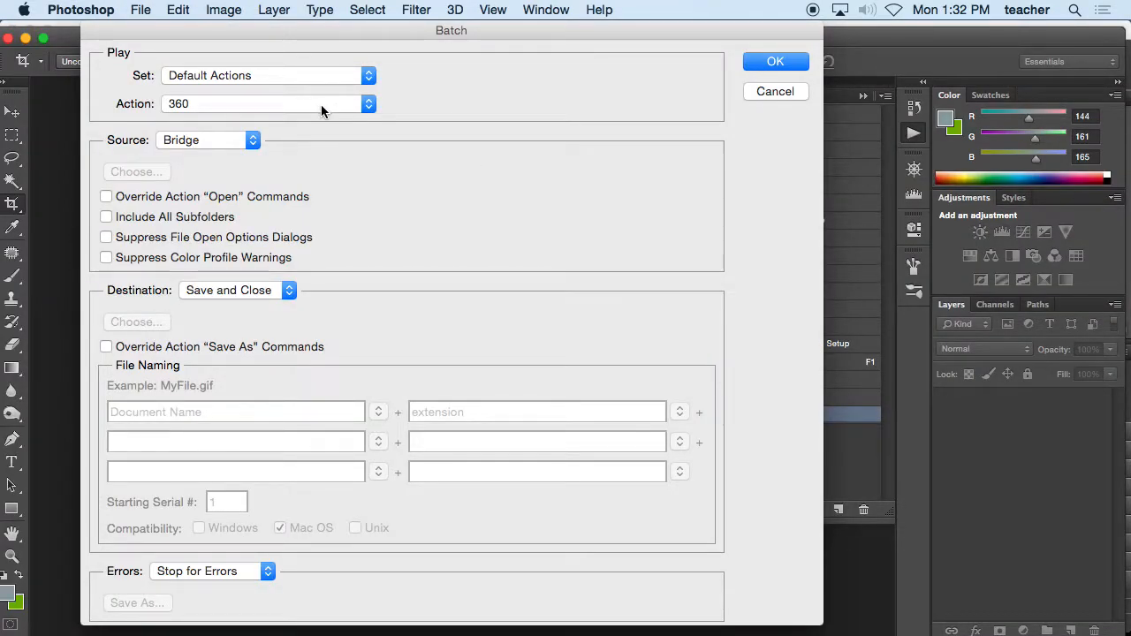
Run the batch on the Bridge files with the 360 action from Default Actions and Save and Close as the destination
left_click(248, 105)
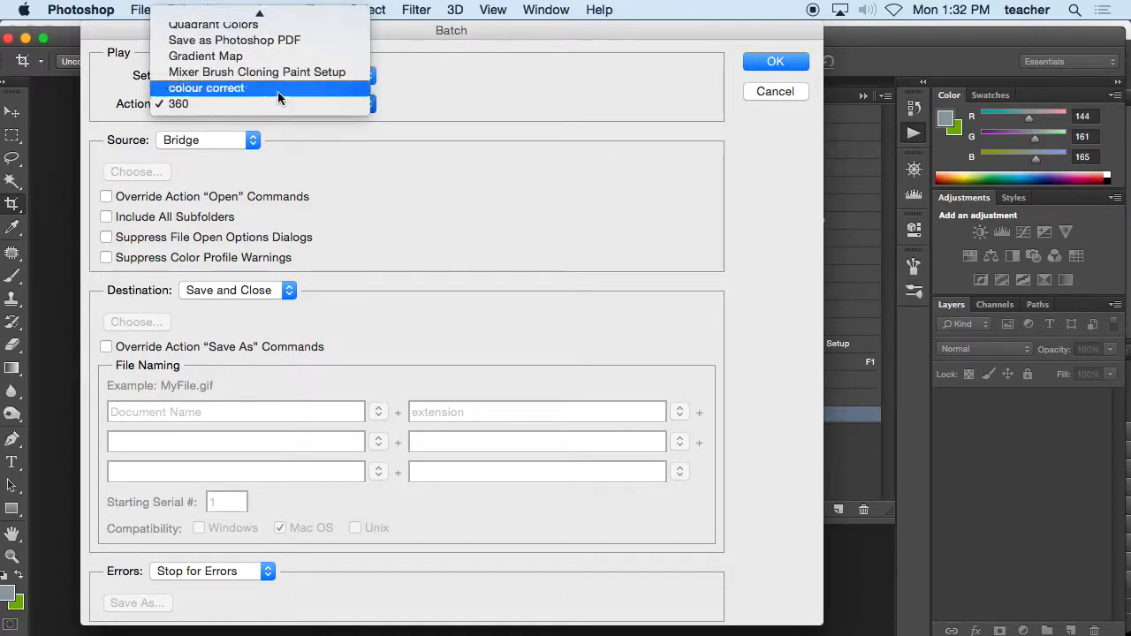
scroll(256, 71, "up", 4)
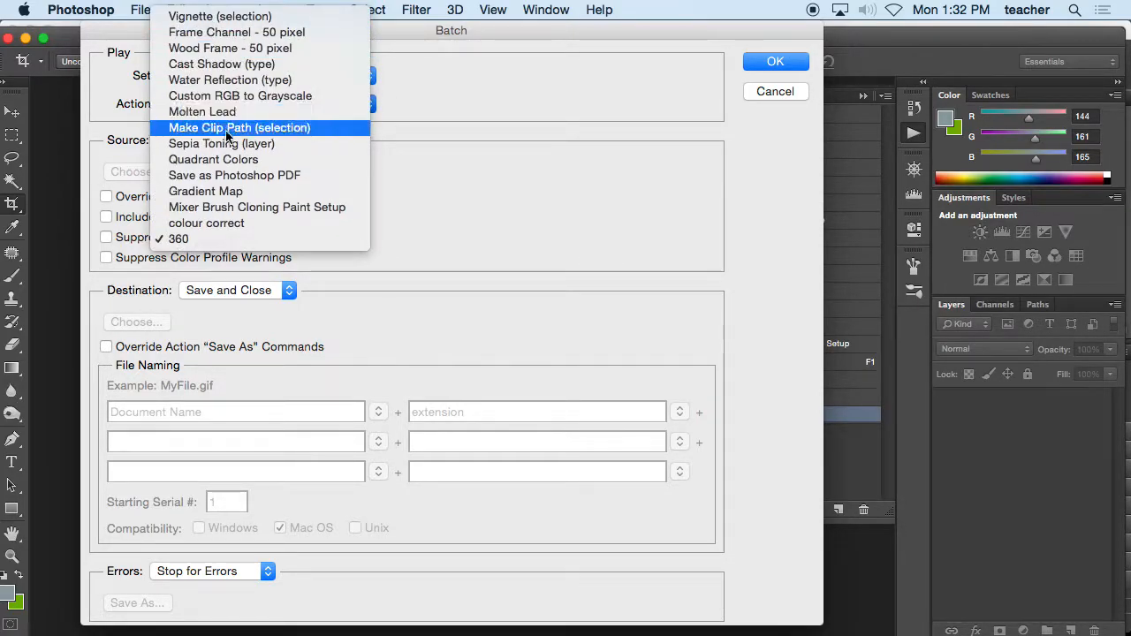
left_click(209, 240)
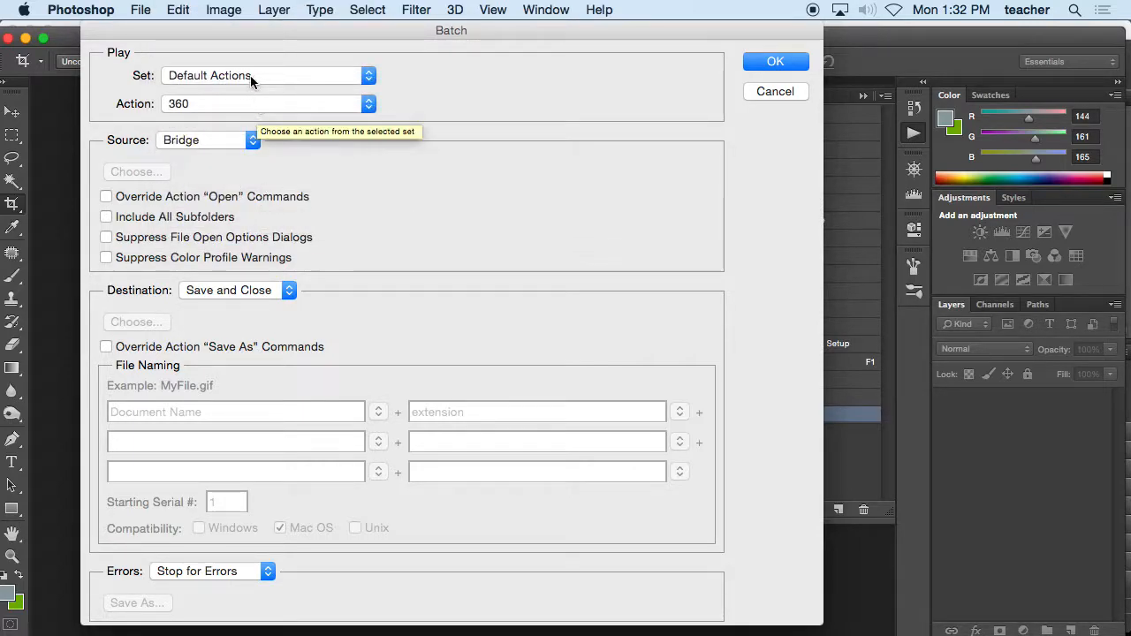
left_click(265, 294)
left_click(262, 294)
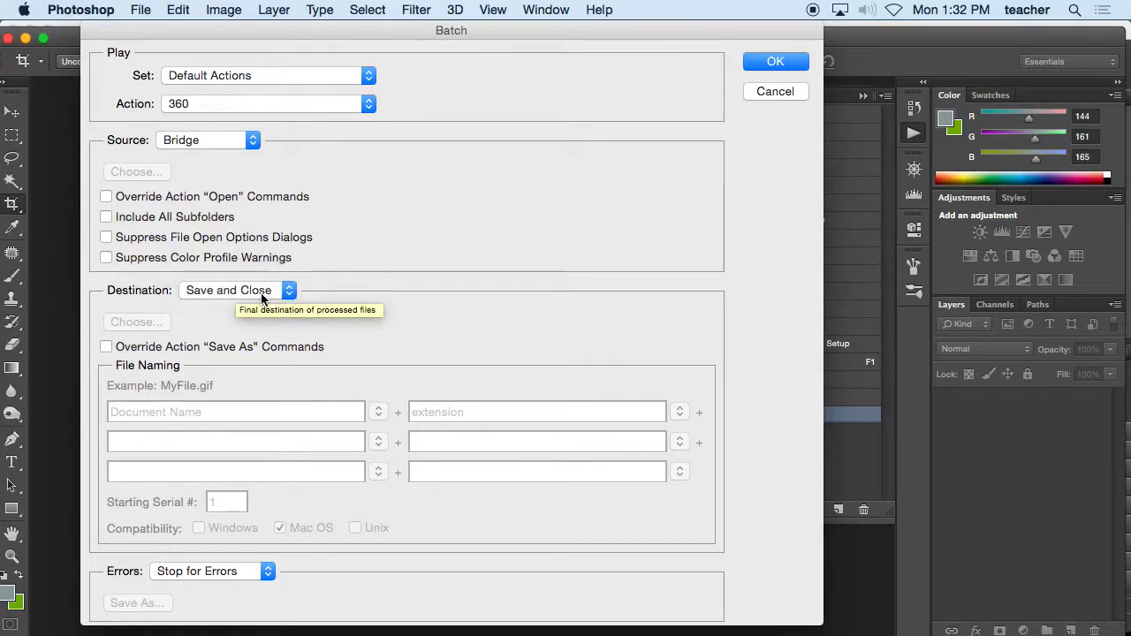
left_click(791, 60)
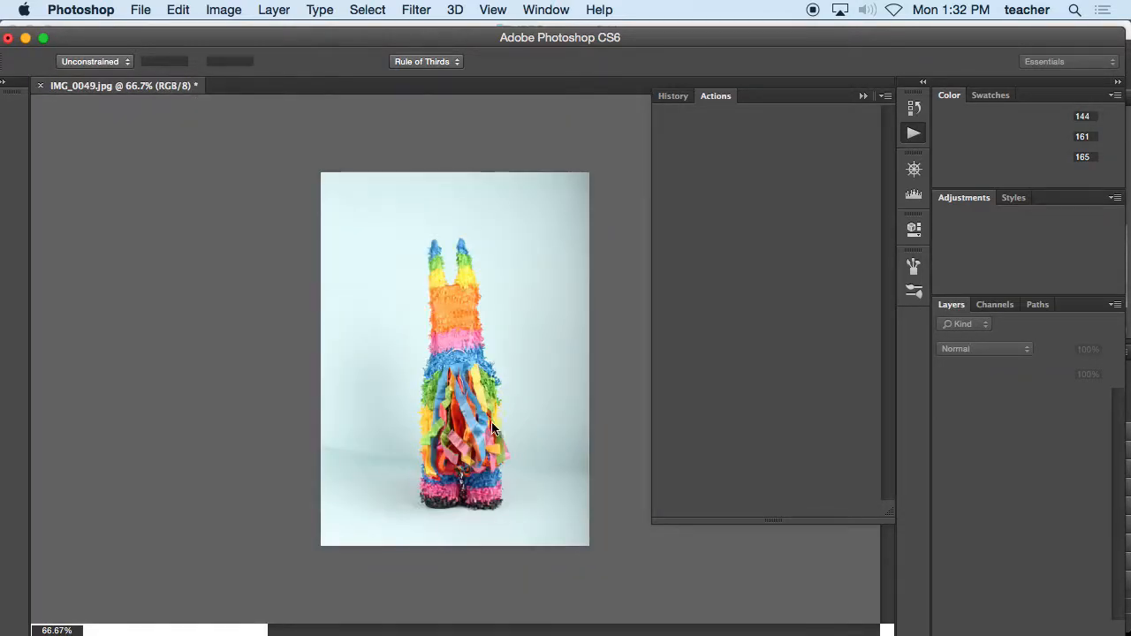
Examine the batch-processed piñata thumbnails in the JPEG folder in Adobe Bridge, through to the last images
mouse_move(372, 632)
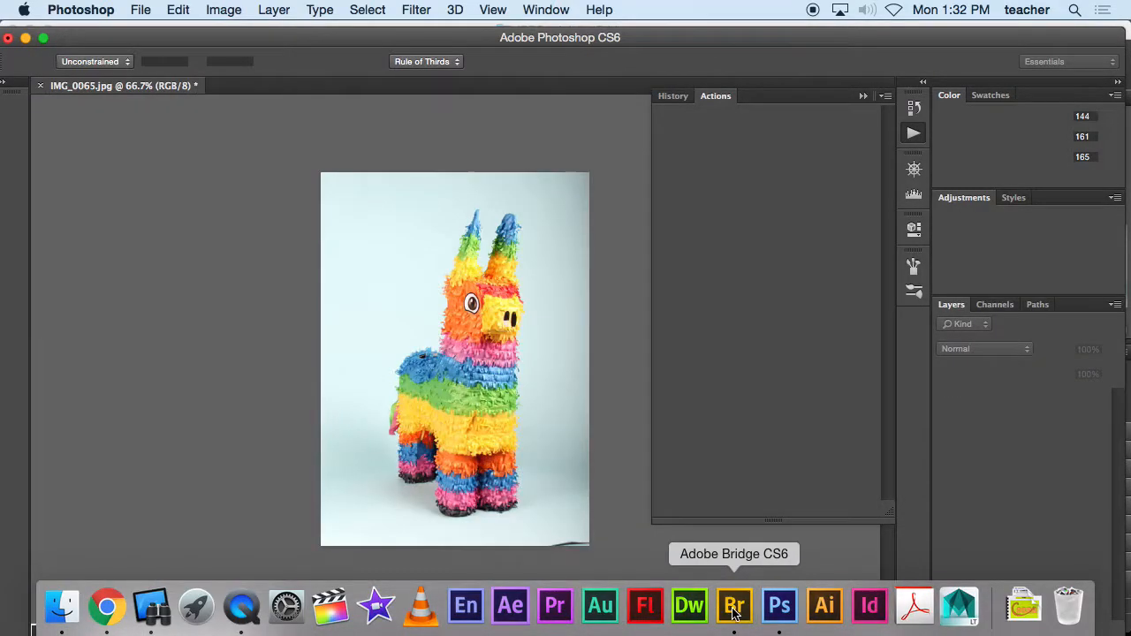
left_click(733, 608)
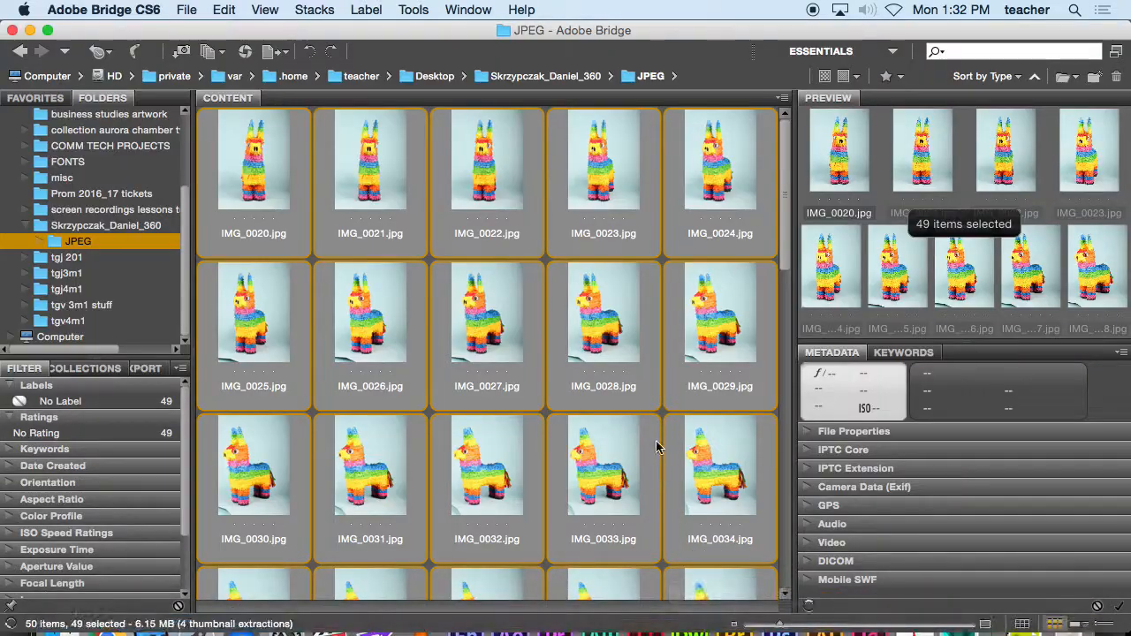
scroll(600, 375, "down", 3)
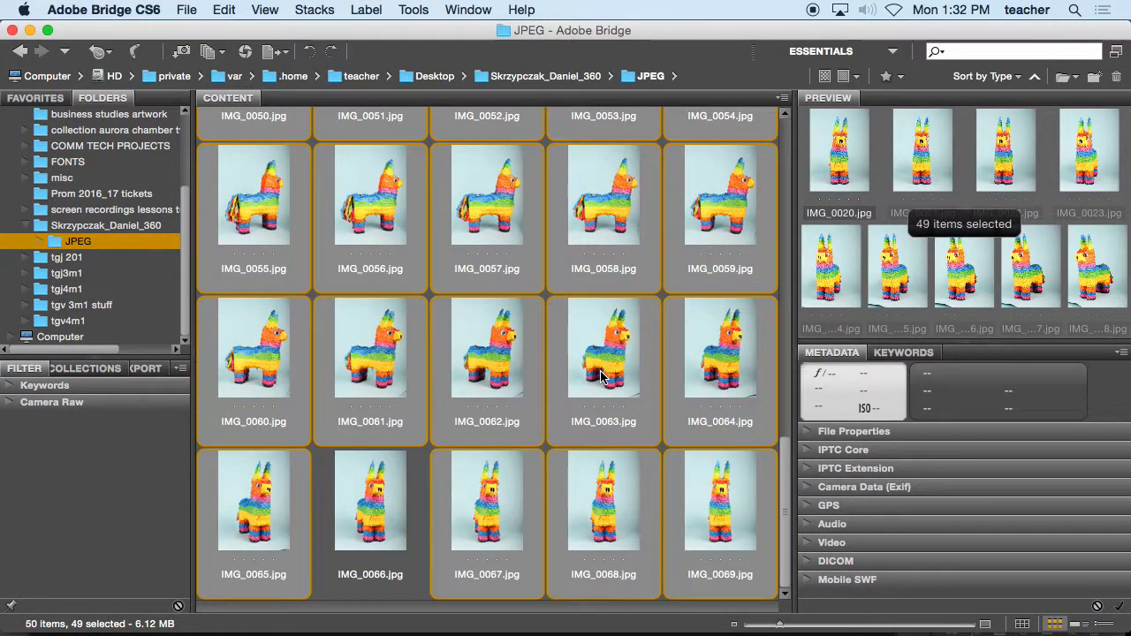
scroll(600, 375, "up", 10)
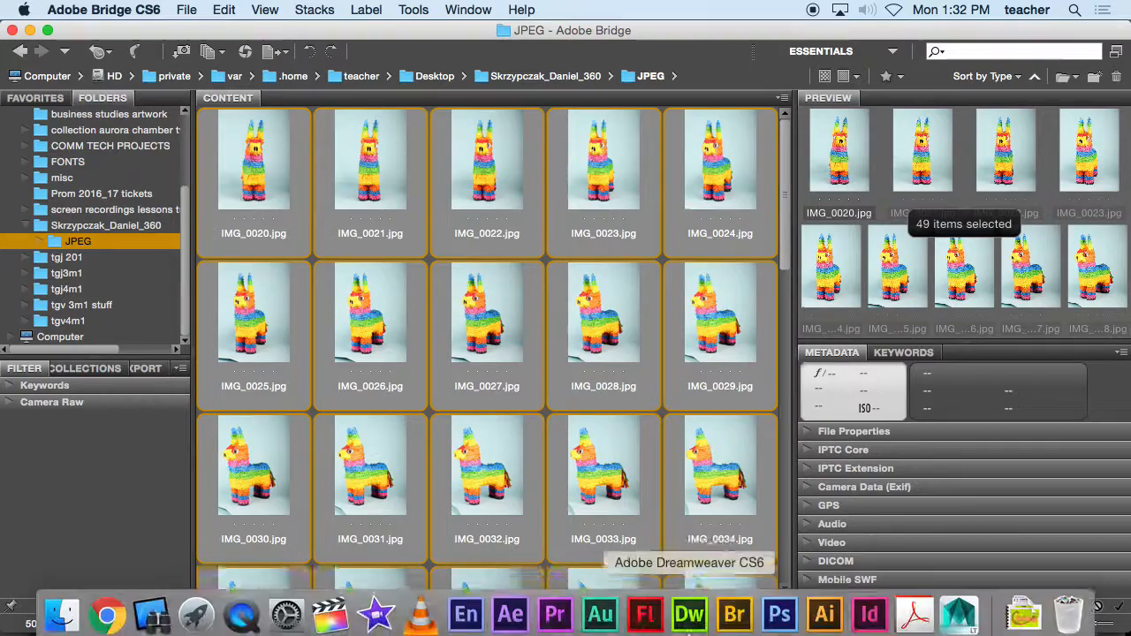
left_click(778, 606)
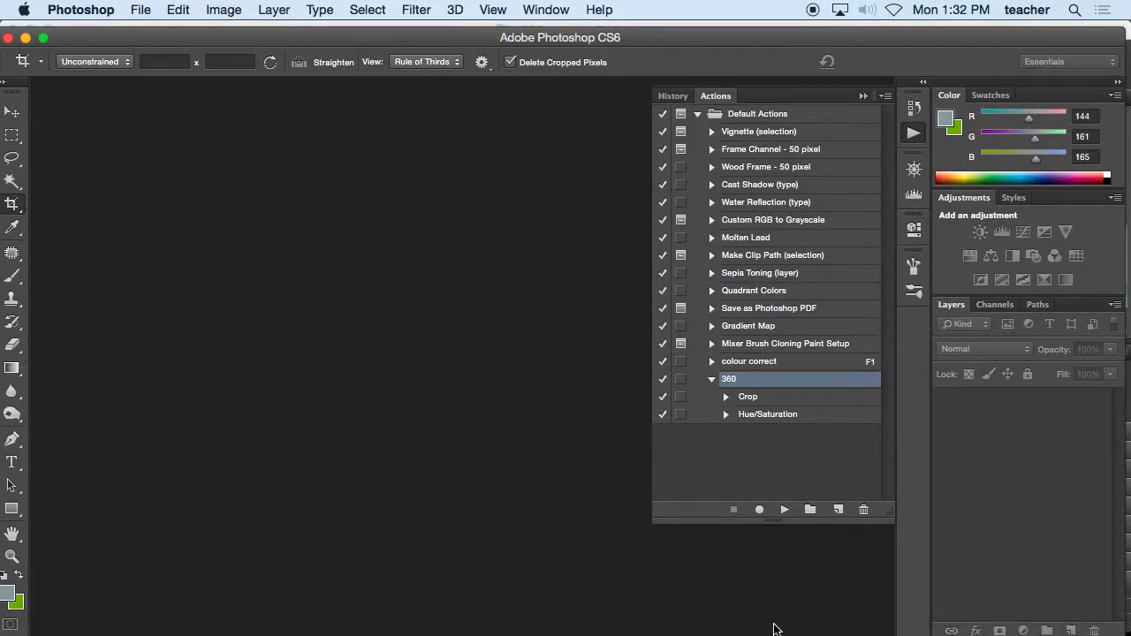
left_click(734, 606)
scroll(584, 493, "down", 10)
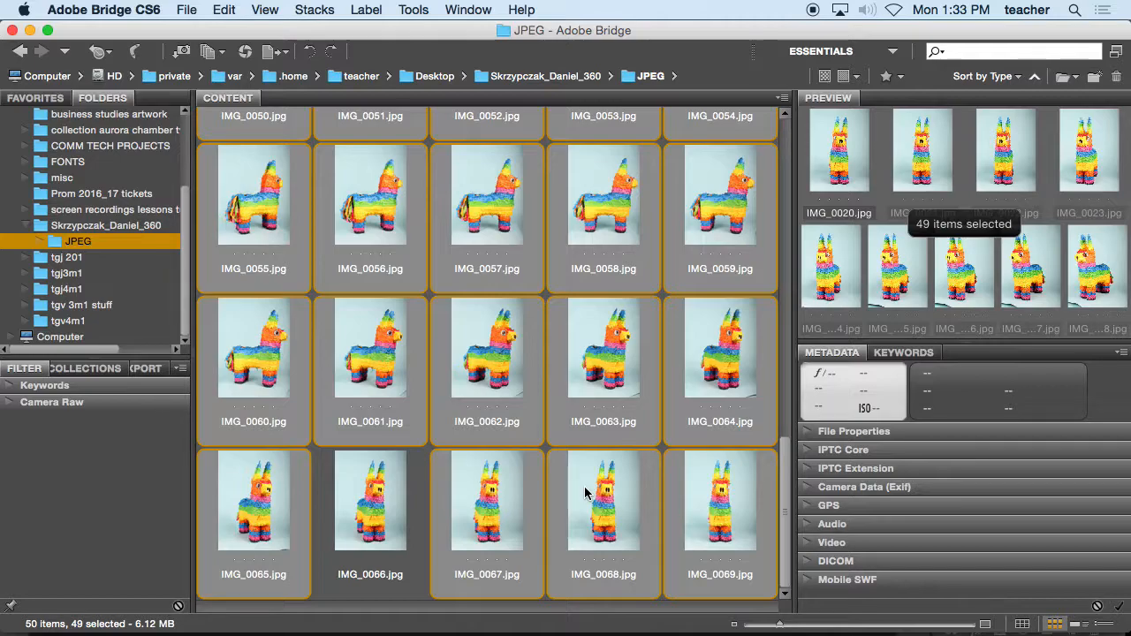
mouse_move(374, 607)
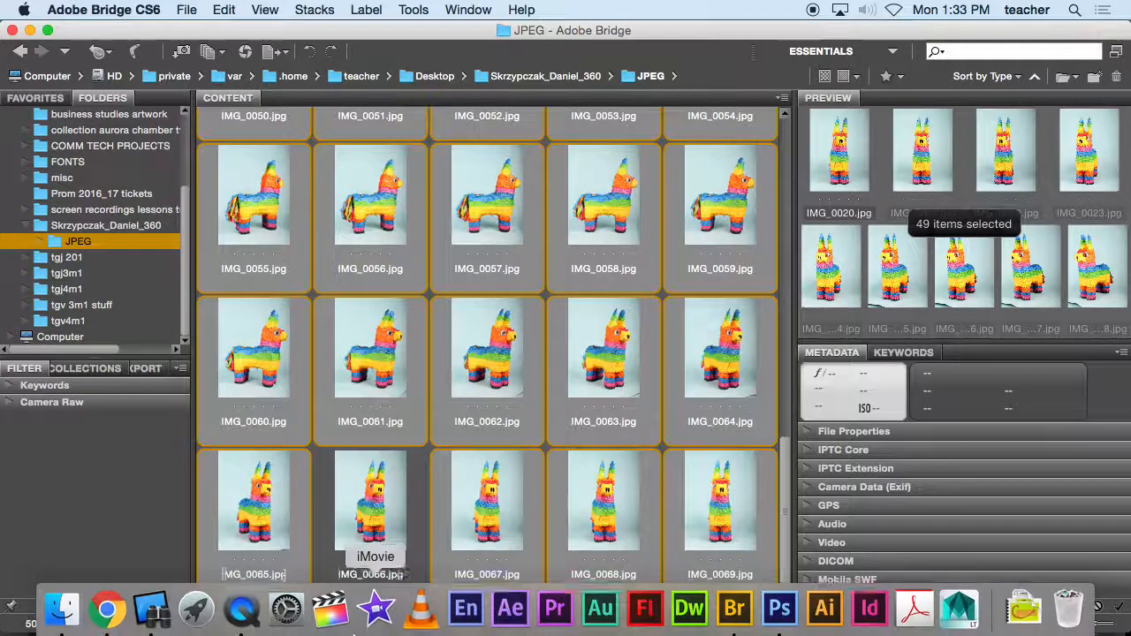
left_click(263, 608)
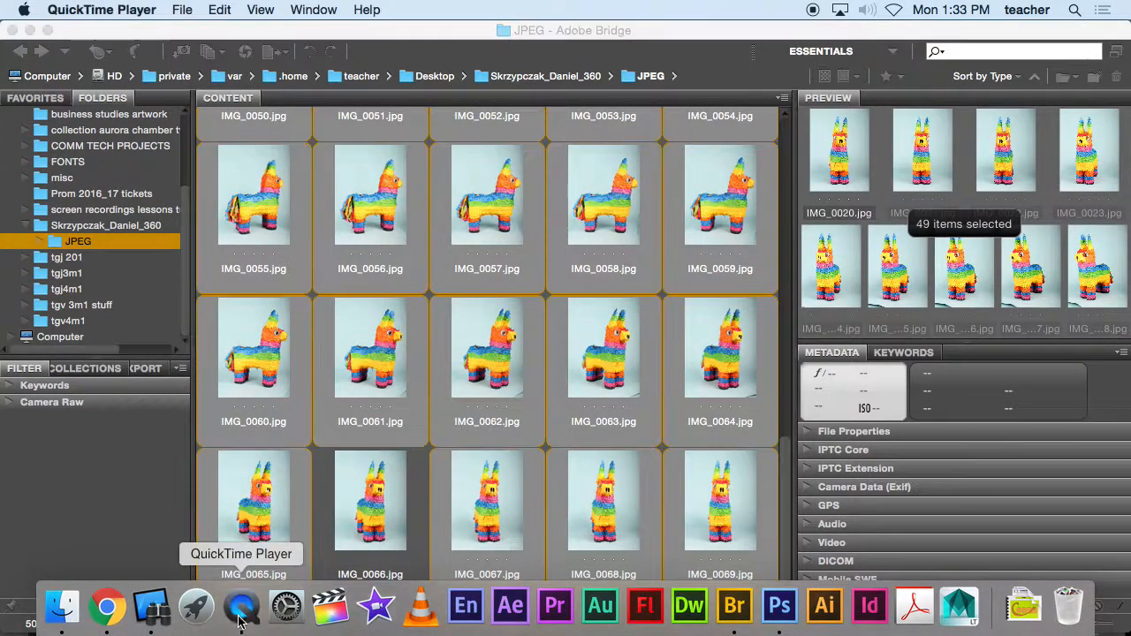